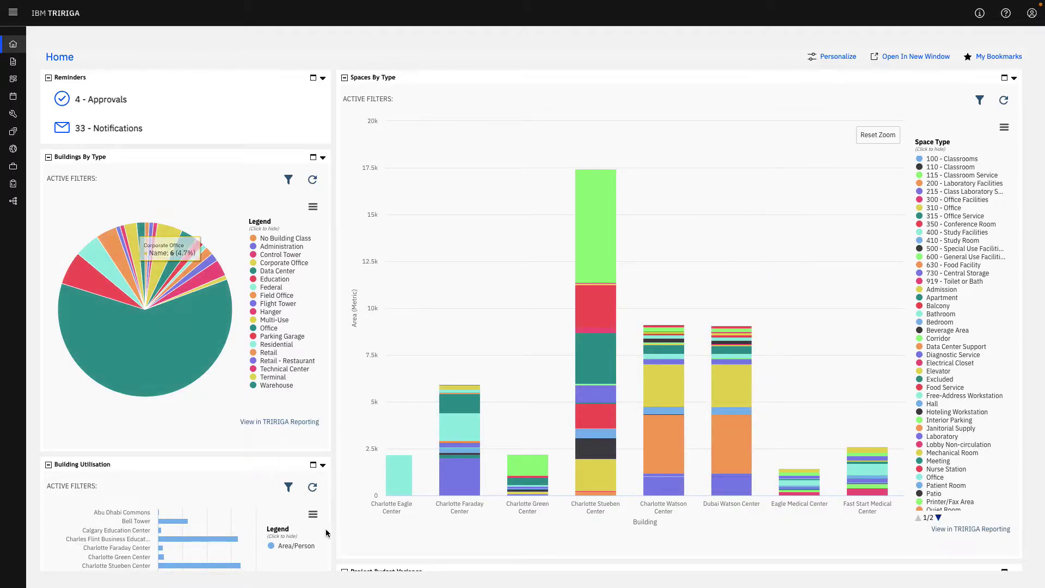
# Scroll down to the Project Budget Variance grid and move its RAG column further right
pyautogui.scroll(-1, 335, 540)
pyautogui.scroll(-6, 335, 540)
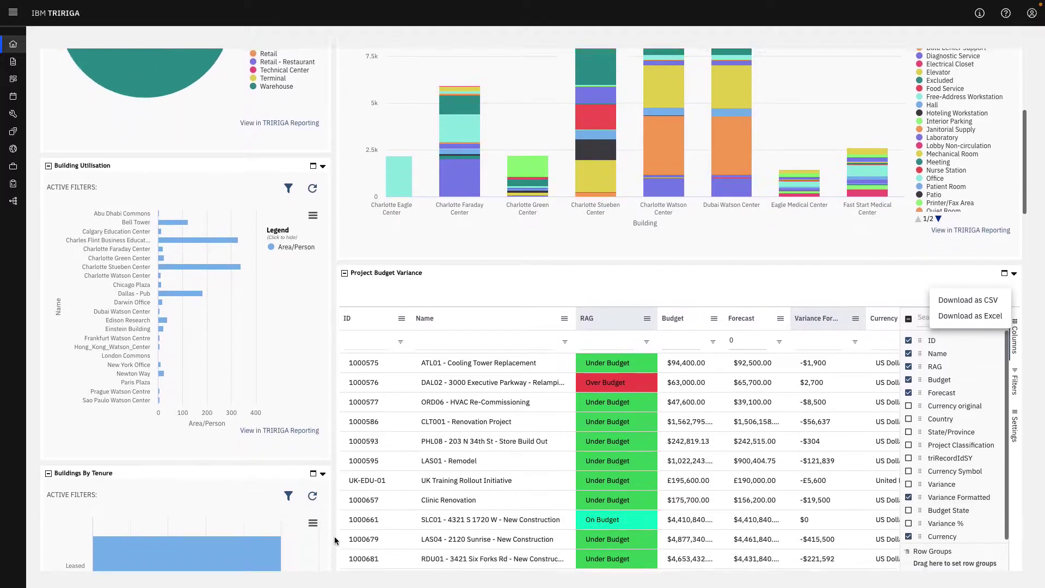
pyautogui.scroll(-2, 334, 540)
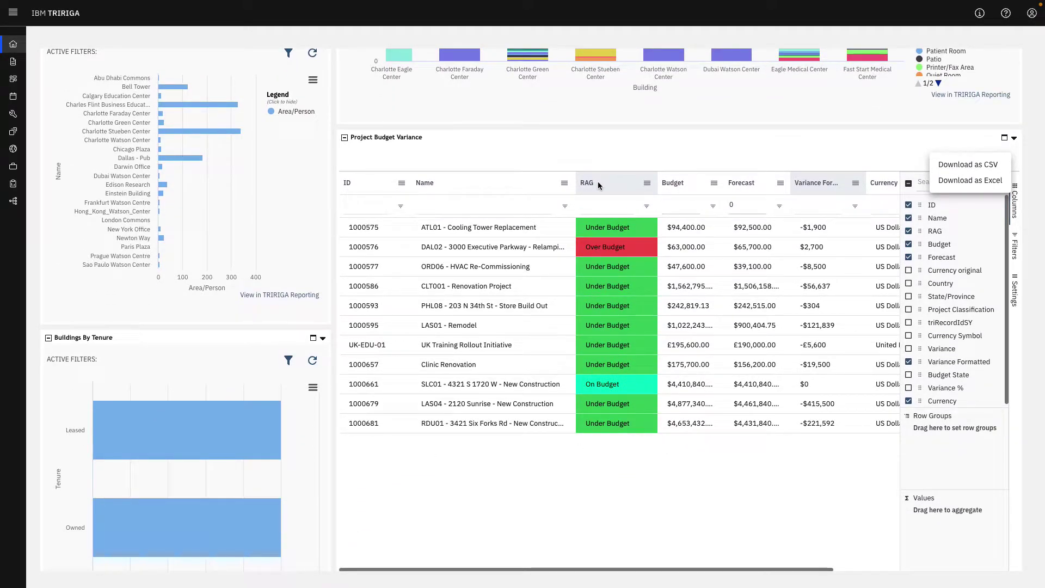
pyautogui.moveTo(604, 185)
pyautogui.mouseDown()
pyautogui.moveTo(773, 182)
pyautogui.moveTo(594, 186)
pyautogui.mouseUp()
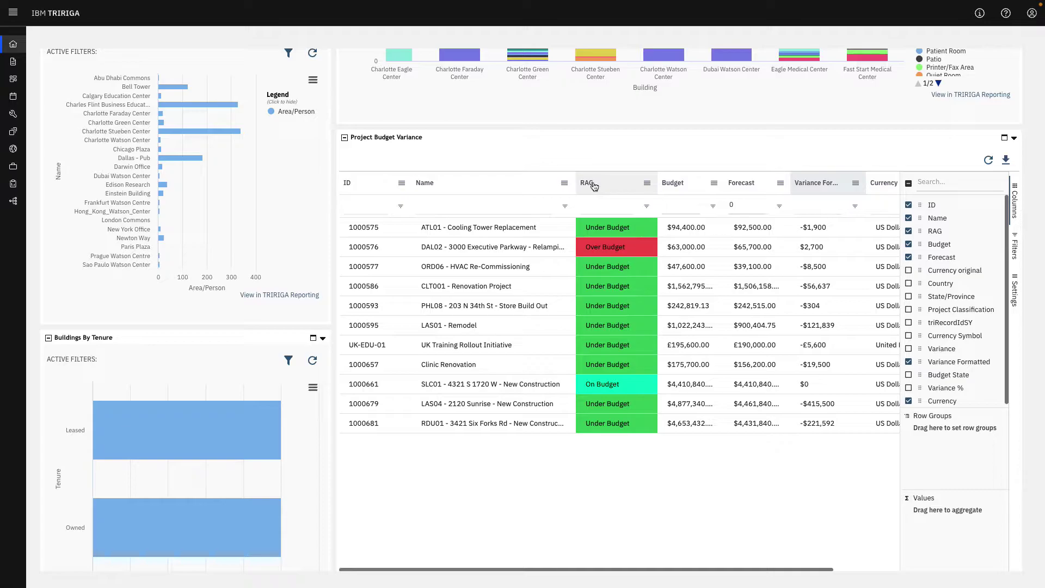
# Hide the Forecast column, leaving Currency original off, then close the CLT001 project record
pyautogui.click(908, 271)
pyautogui.click(908, 271)
pyautogui.click(908, 257)
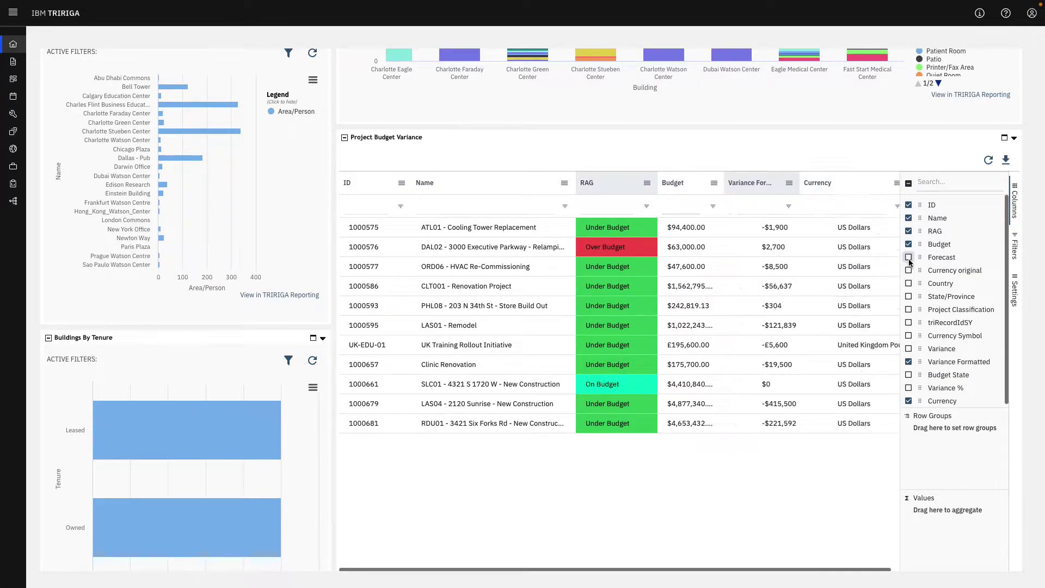
pyautogui.click(1016, 211)
pyautogui.scroll(-1, 800, 432)
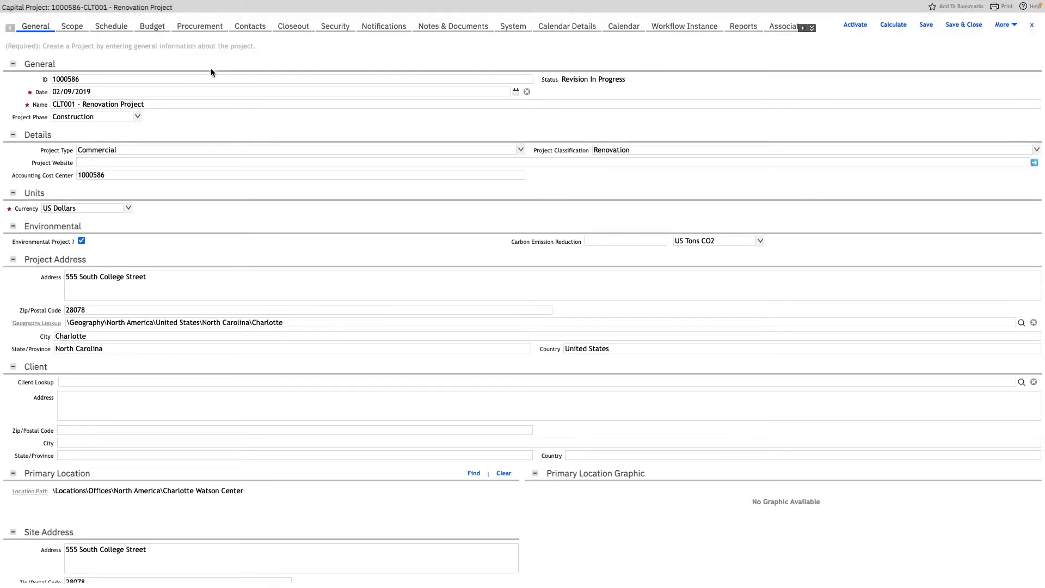
pyautogui.click(1032, 25)
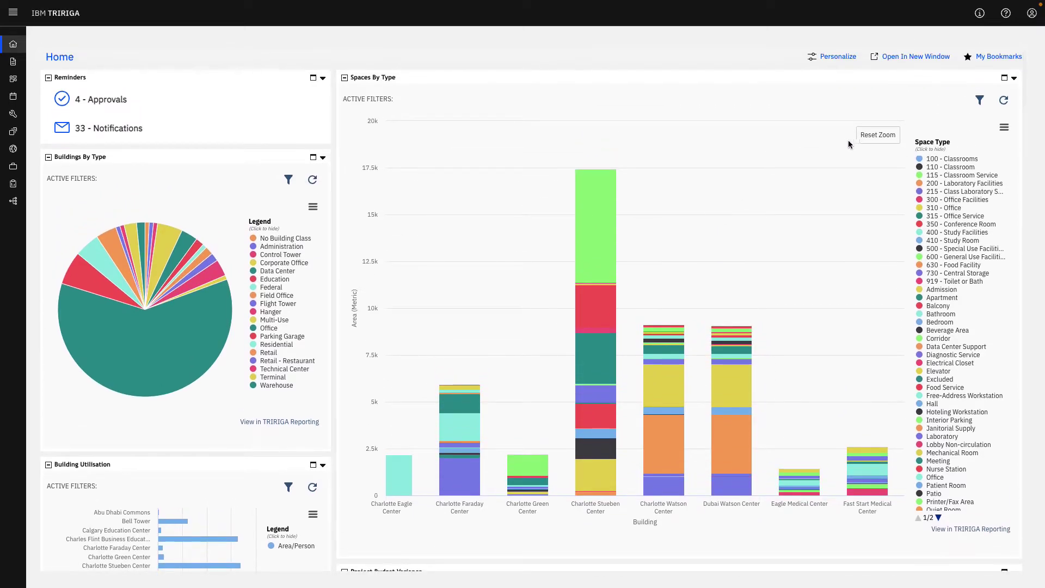
# Reset the Spaces By Type chart, drag-zoom it to eight buildings, and view budget download options
pyautogui.click(877, 136)
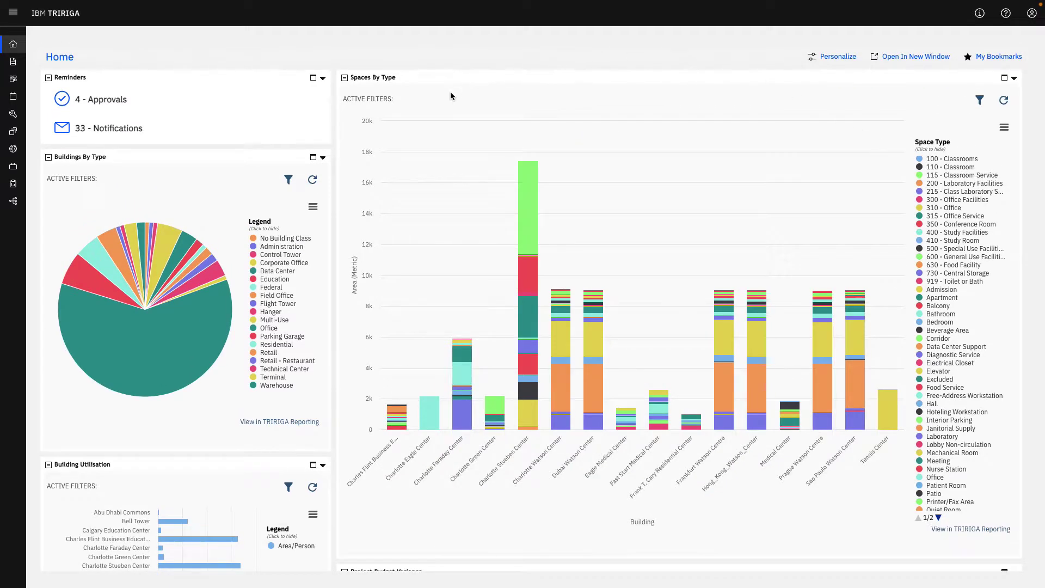
pyautogui.moveTo(406, 210); pyautogui.dragTo(629, 207)
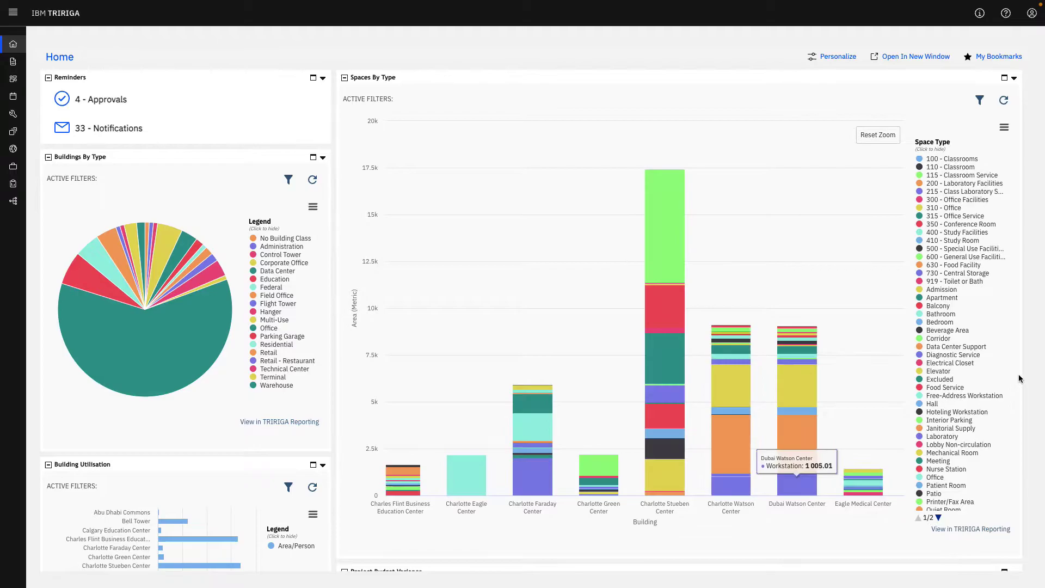
pyautogui.scroll(-5, 1008, 375)
pyautogui.click(1006, 350)
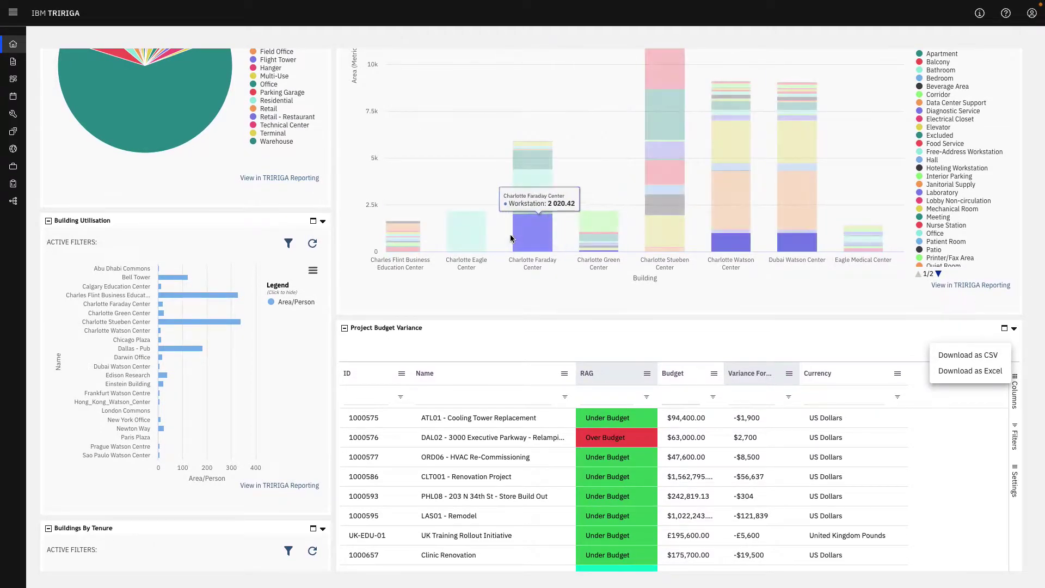
# List Charlotte Stueben Center's Food Service spaces from its bar segment
pyautogui.scroll(3, 577, 193)
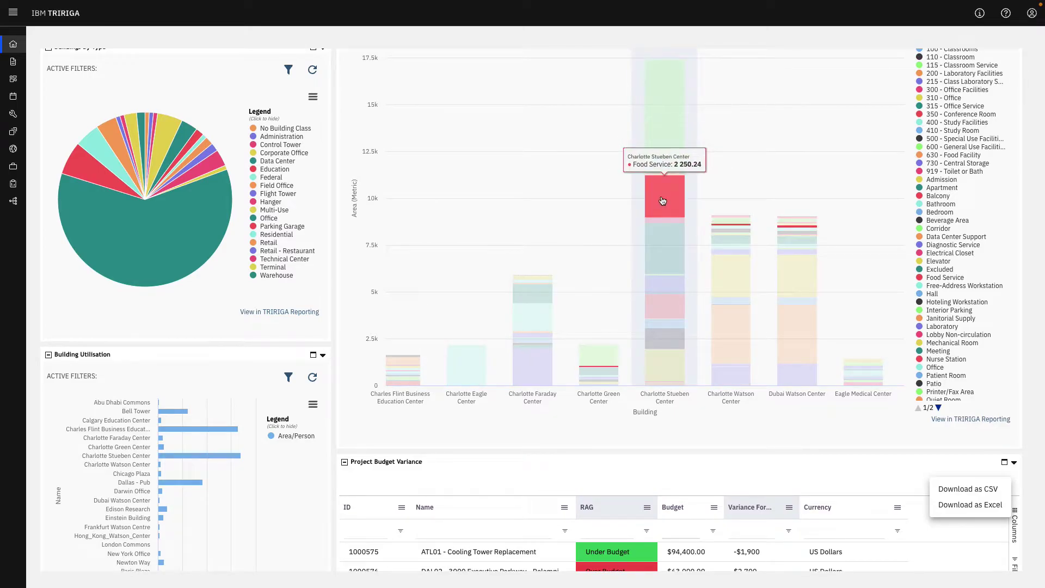
pyautogui.click(663, 200)
pyautogui.scroll(-4, 556, 275)
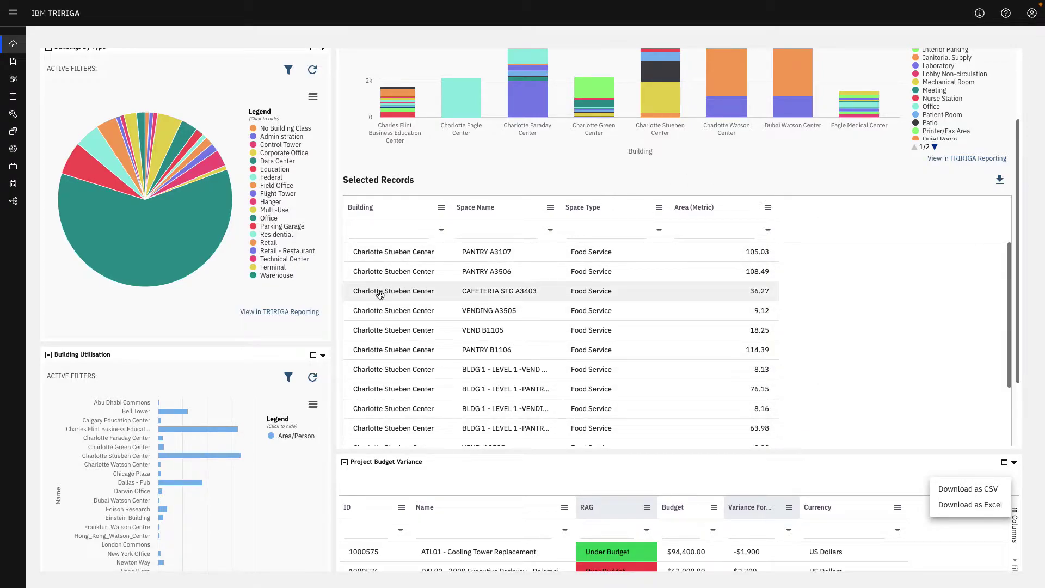
pyautogui.scroll(7, 379, 295)
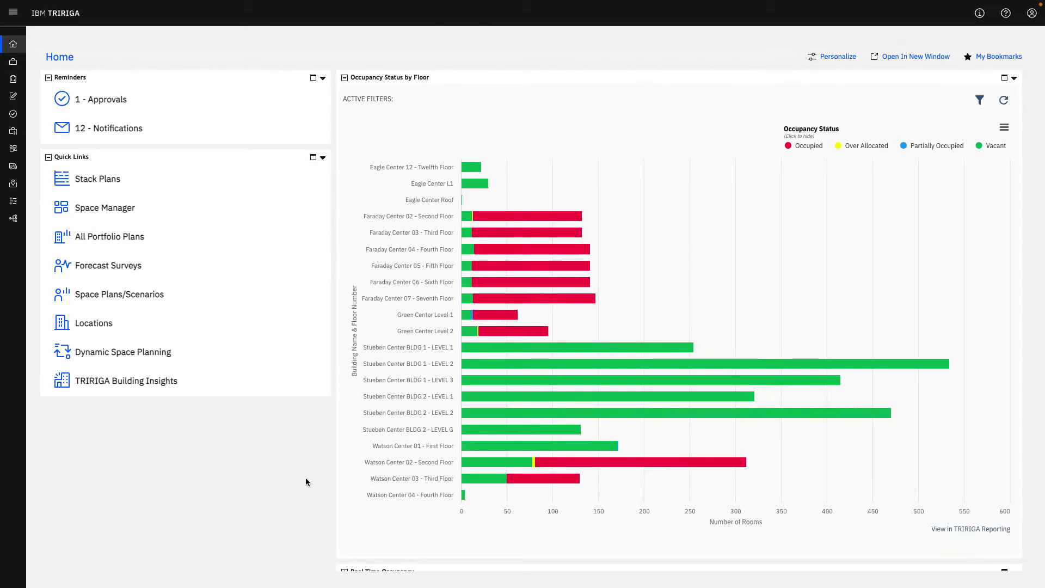
# Scroll through the space planning dashboard from the occupancy chart down to the map and back
pyautogui.scroll(-15, 304, 485)
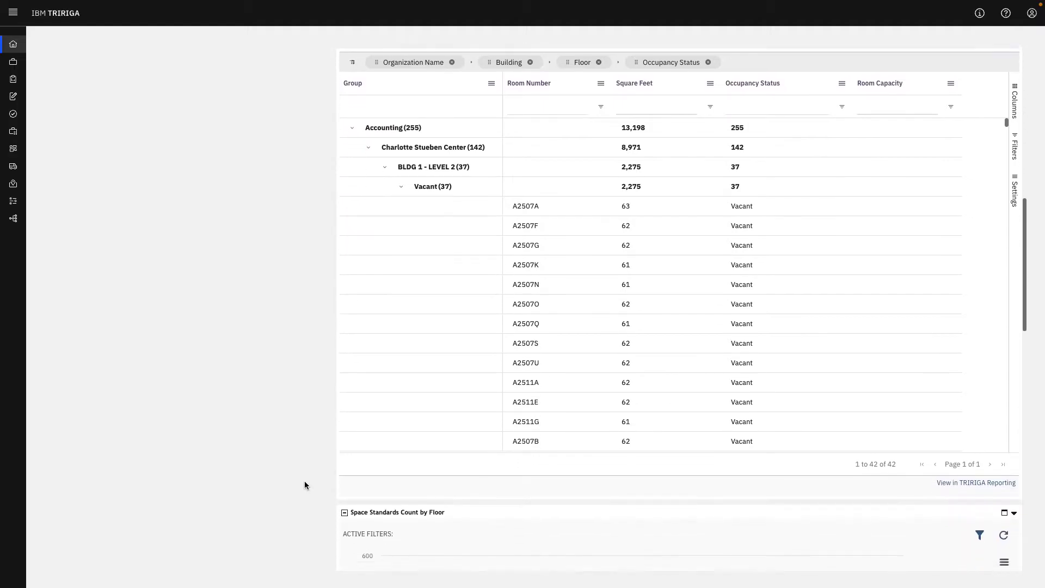
pyautogui.scroll(-12, 305, 484)
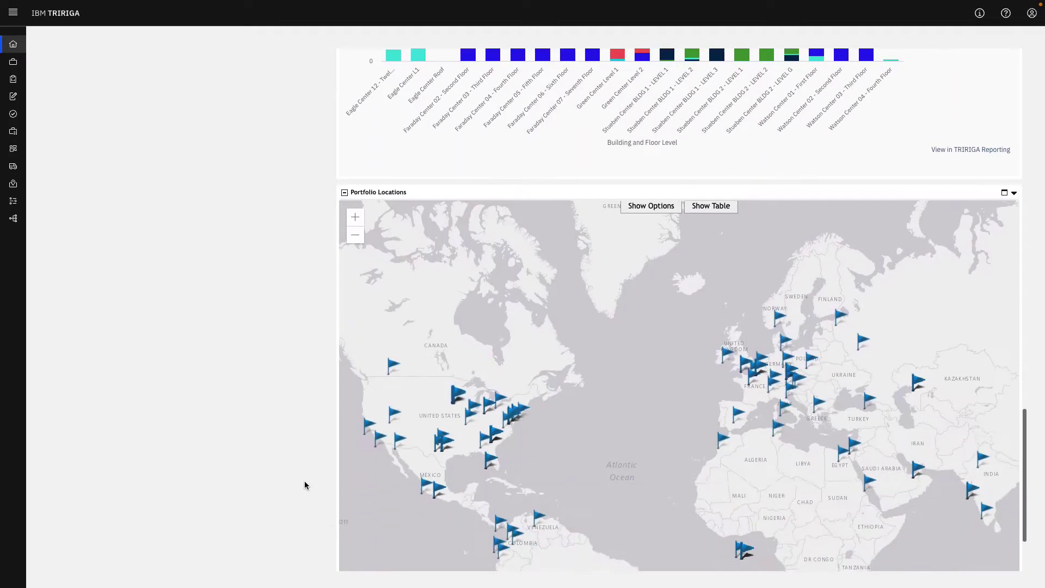
pyautogui.scroll(20, 304, 482)
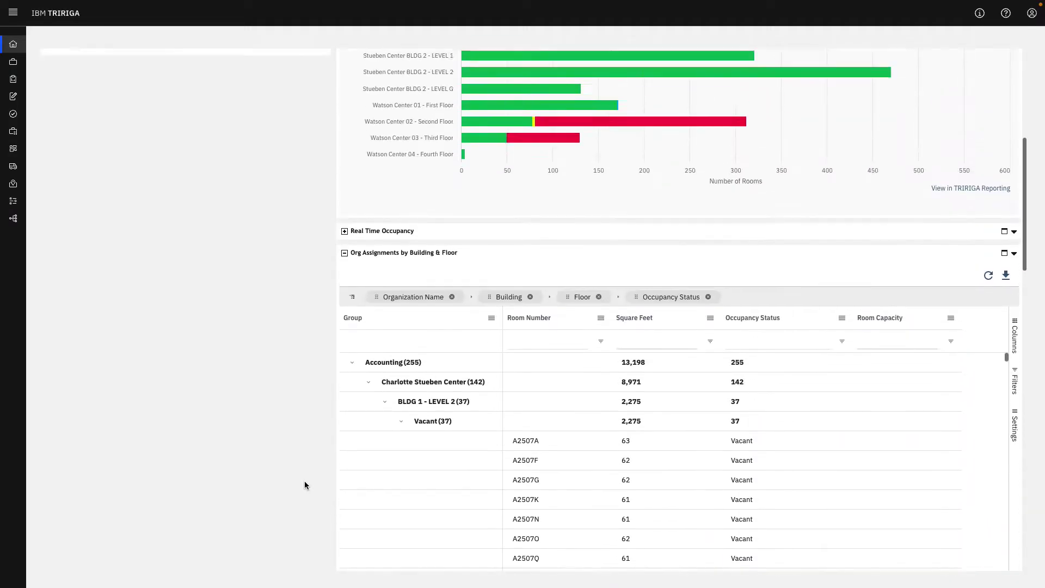
pyautogui.scroll(3, 305, 482)
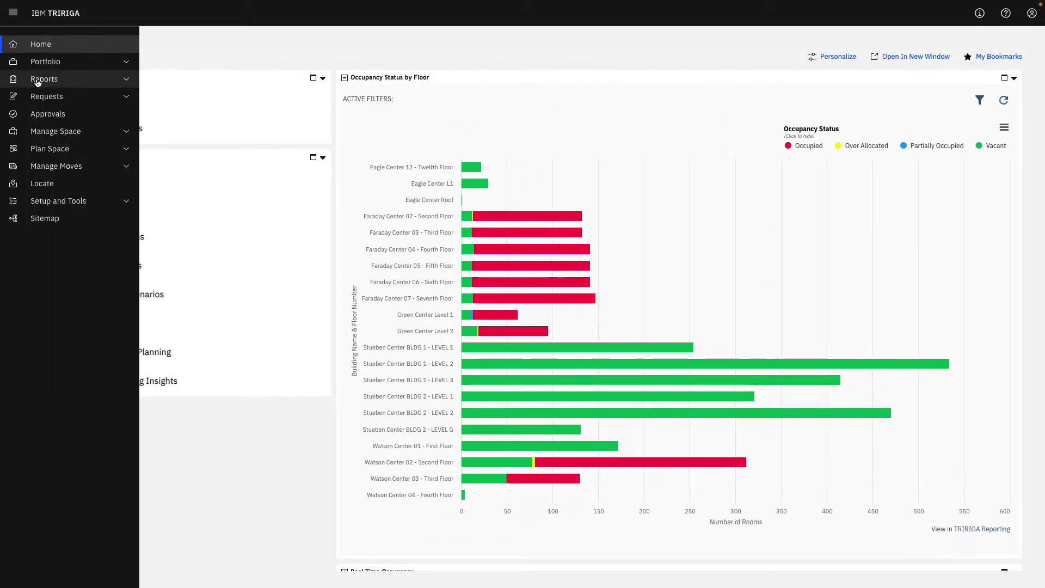
# Open the Reports Dashboard from the left navigation menu
pyautogui.click(35, 81)
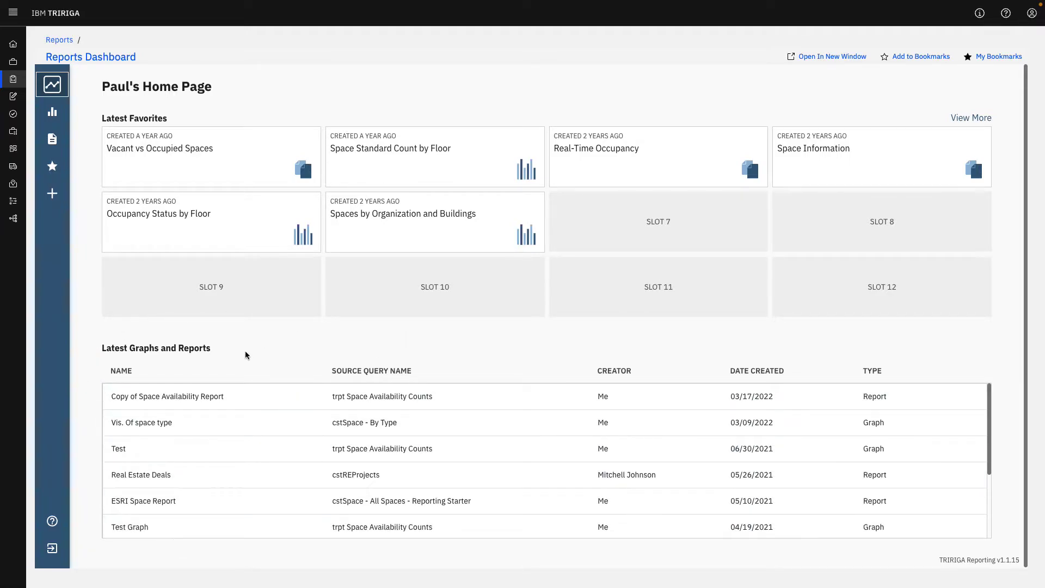
# Go from the Graphs list to the full Reports list, ticking then clearing report checkboxes
pyautogui.click(53, 114)
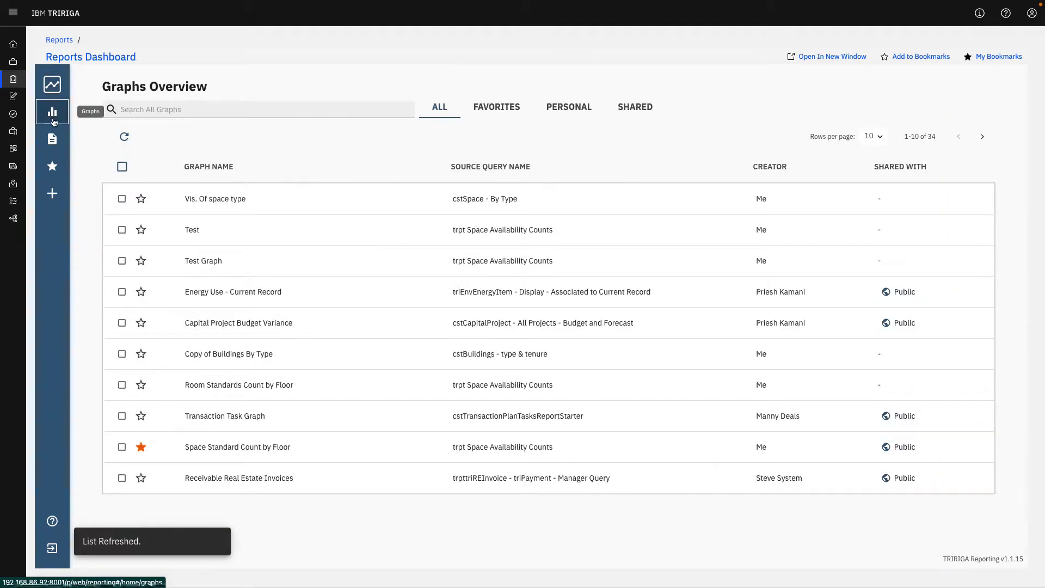
pyautogui.click(52, 144)
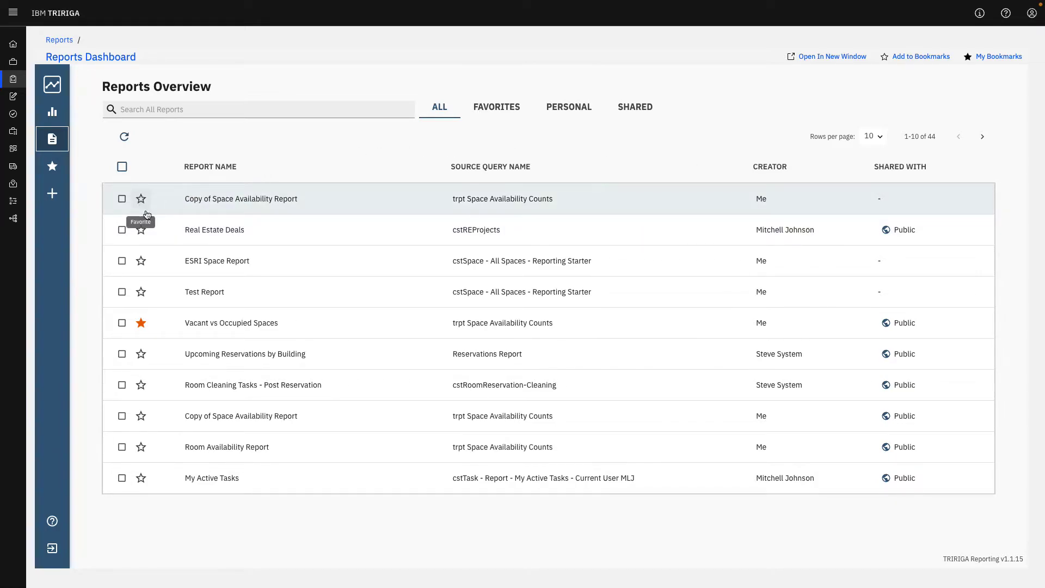
pyautogui.click(122, 230)
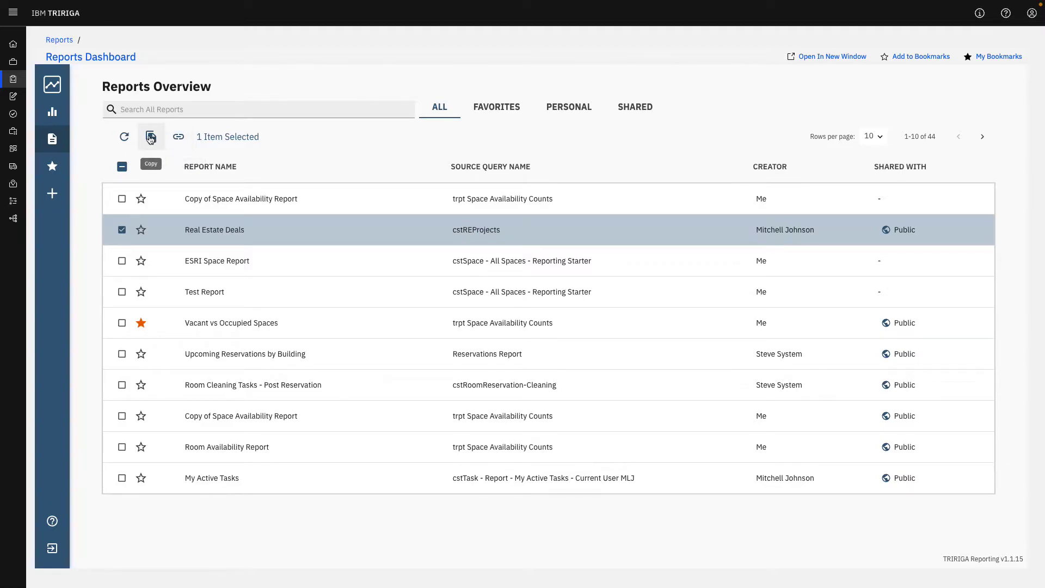
pyautogui.click(122, 229)
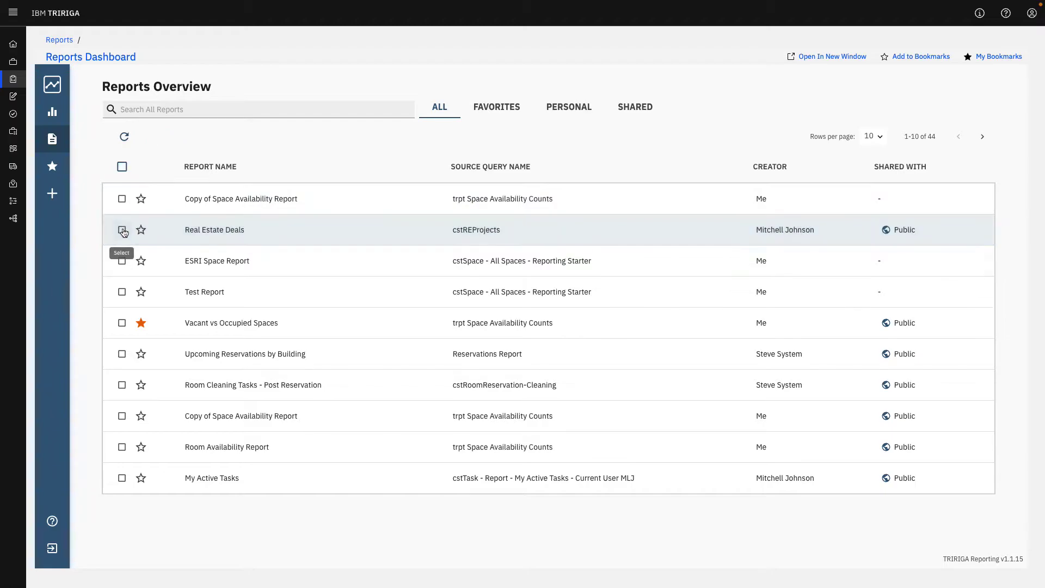
pyautogui.click(122, 200)
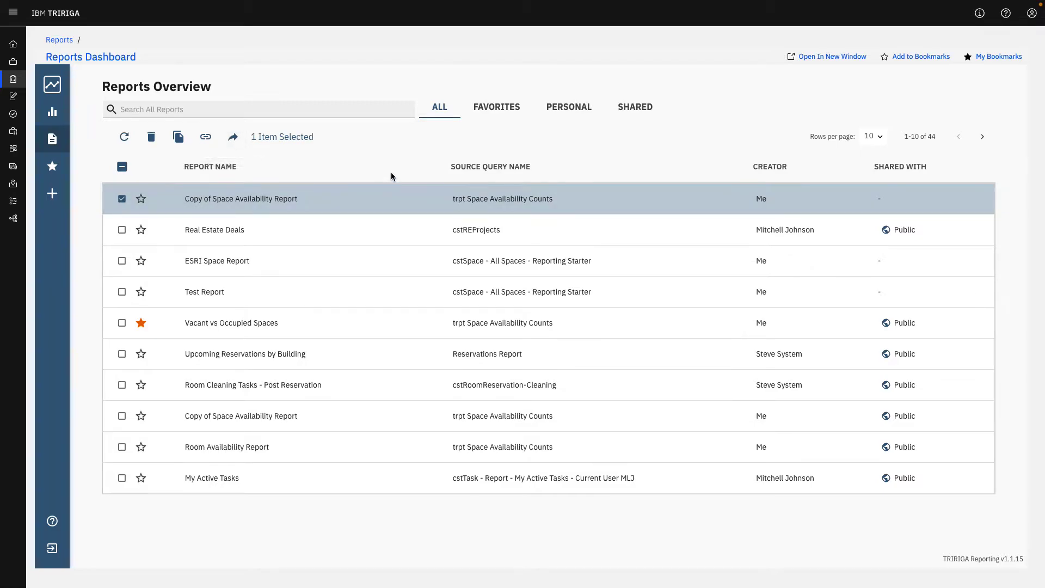
pyautogui.click(122, 200)
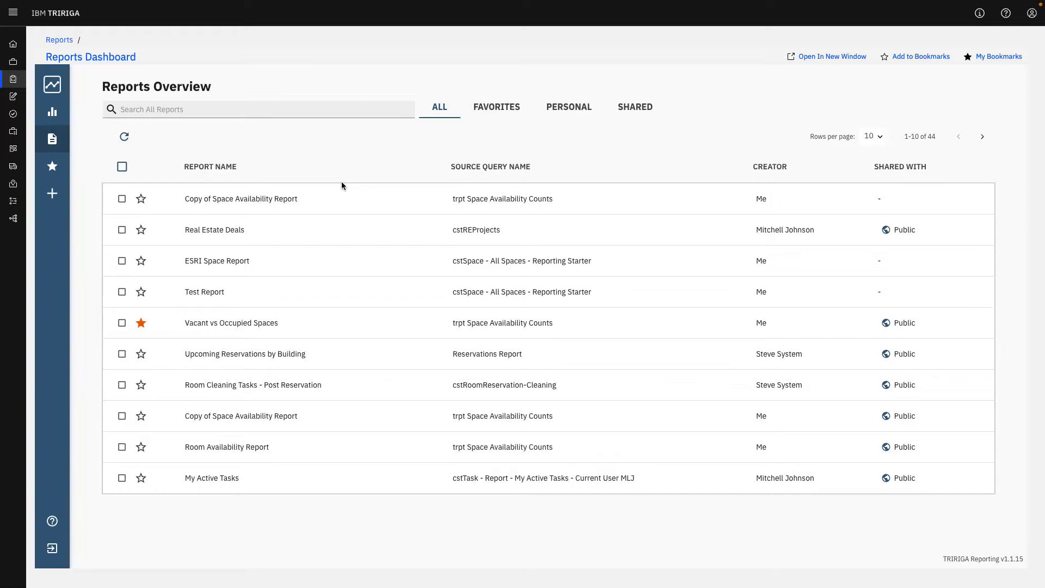
# Open Copy of Space Availability Report and group its rows by Parent Building
pyautogui.click(272, 204)
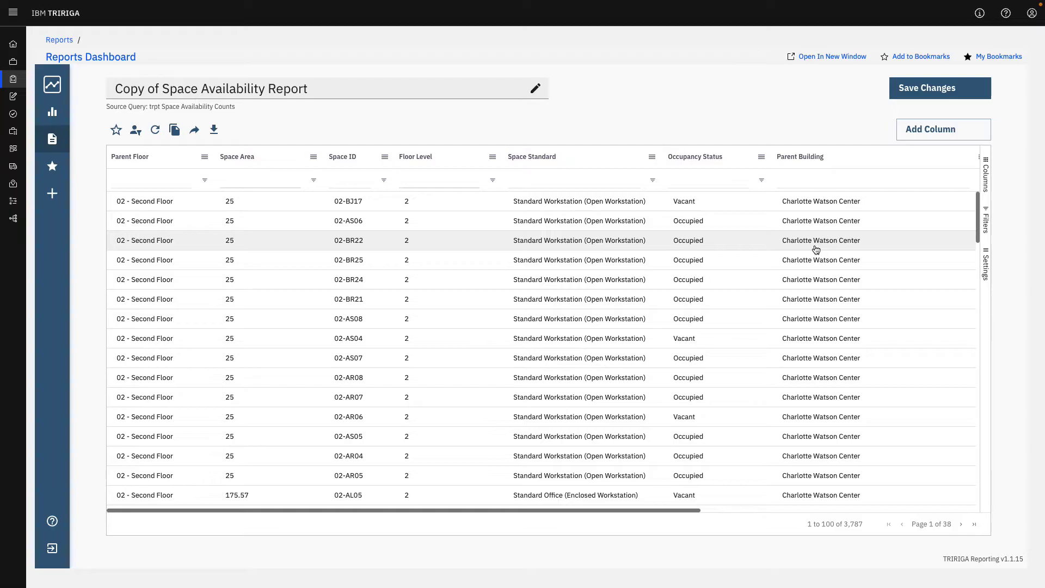
pyautogui.click(986, 171)
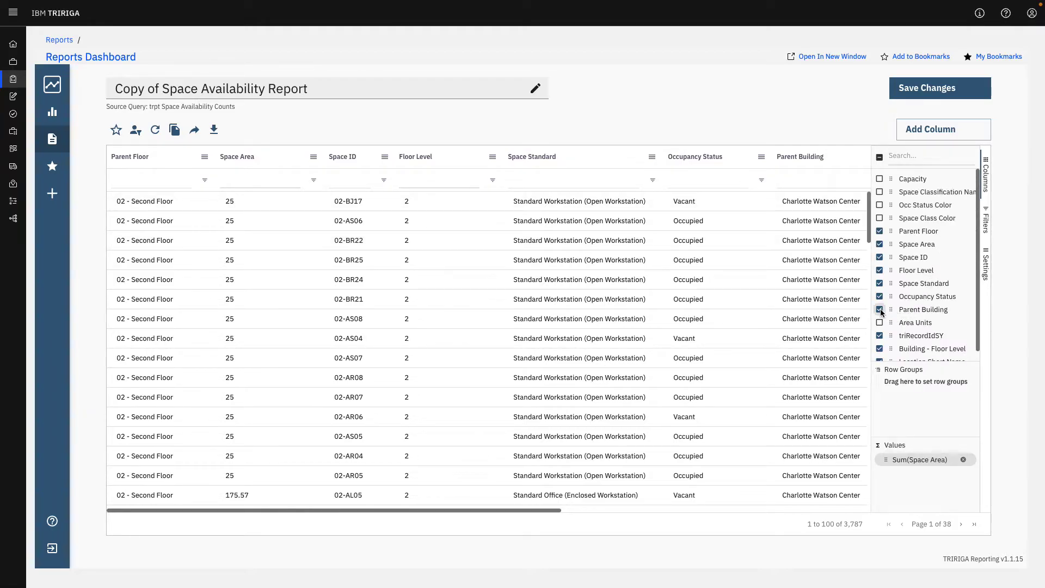
pyautogui.moveTo(892, 310); pyautogui.dragTo(905, 391)
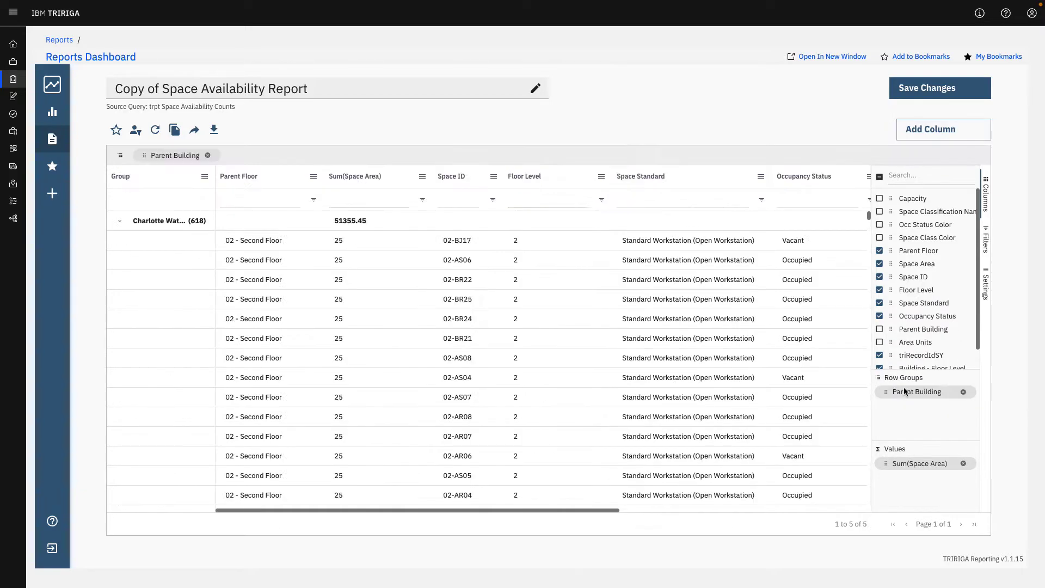
pyautogui.moveTo(216, 176); pyautogui.dragTo(264, 175)
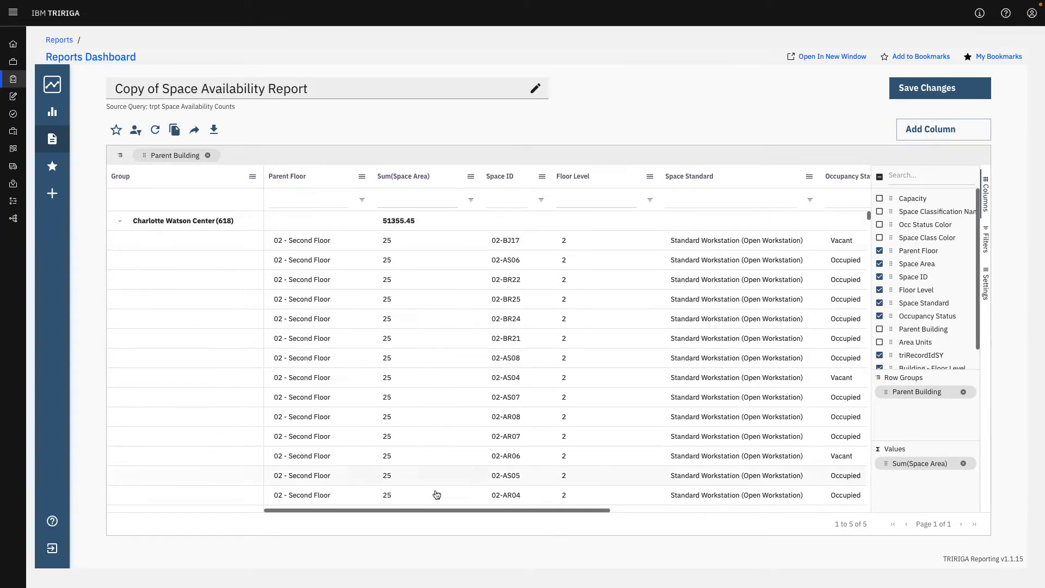
# Add Parent Floor as a second row group and expand 02 - Second Floor
pyautogui.click(880, 251)
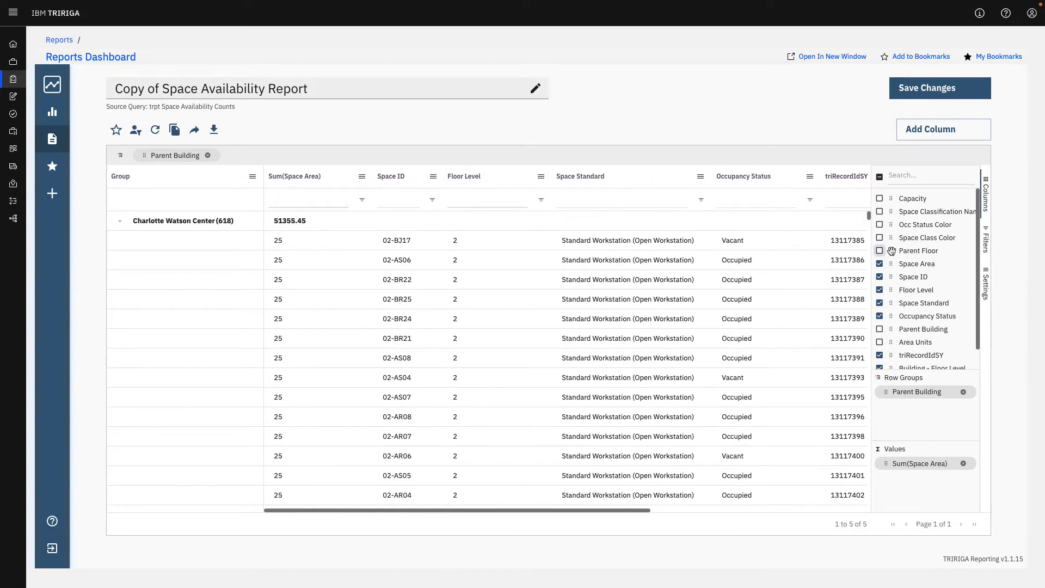
pyautogui.moveTo(891, 251); pyautogui.dragTo(912, 417)
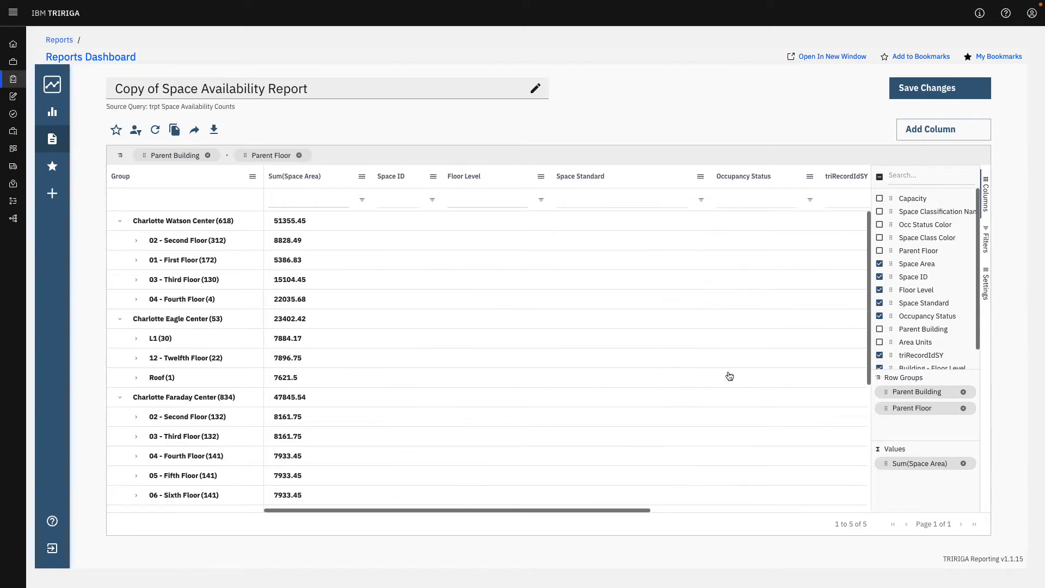
pyautogui.click(137, 243)
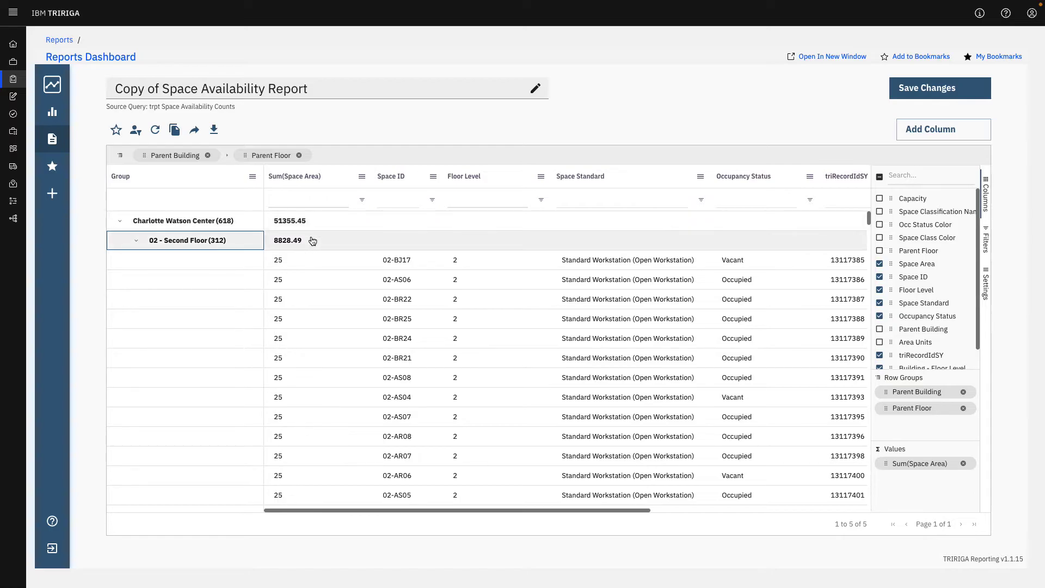
pyautogui.click(880, 343)
pyautogui.scroll(-1, 880, 342)
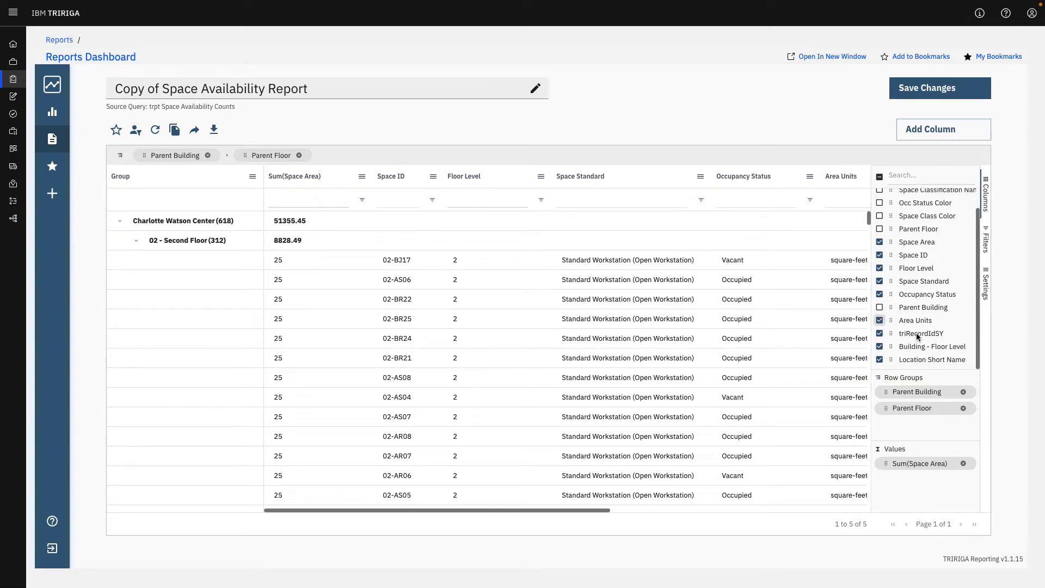
pyautogui.click(880, 321)
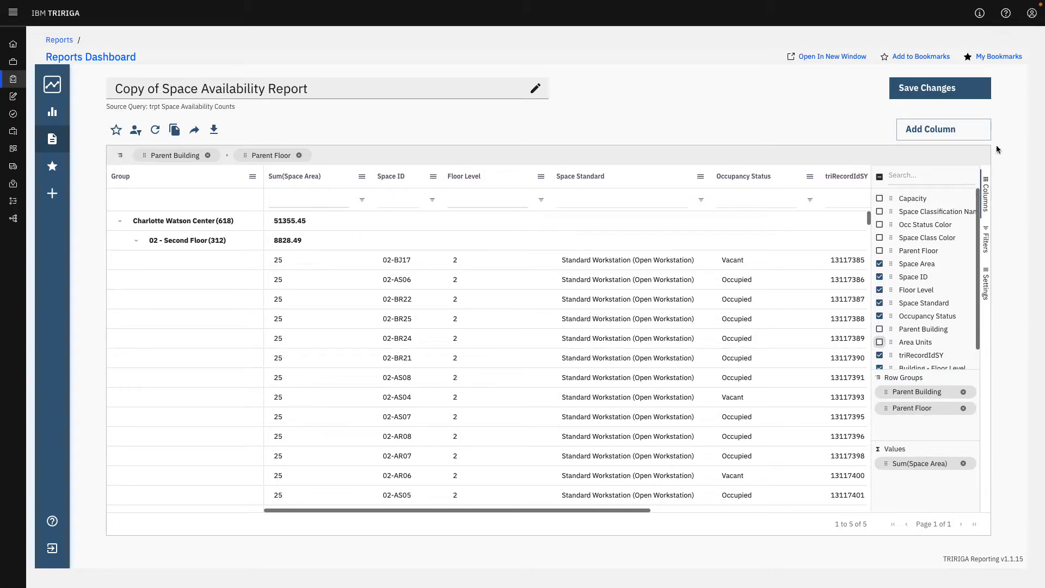
pyautogui.click(987, 197)
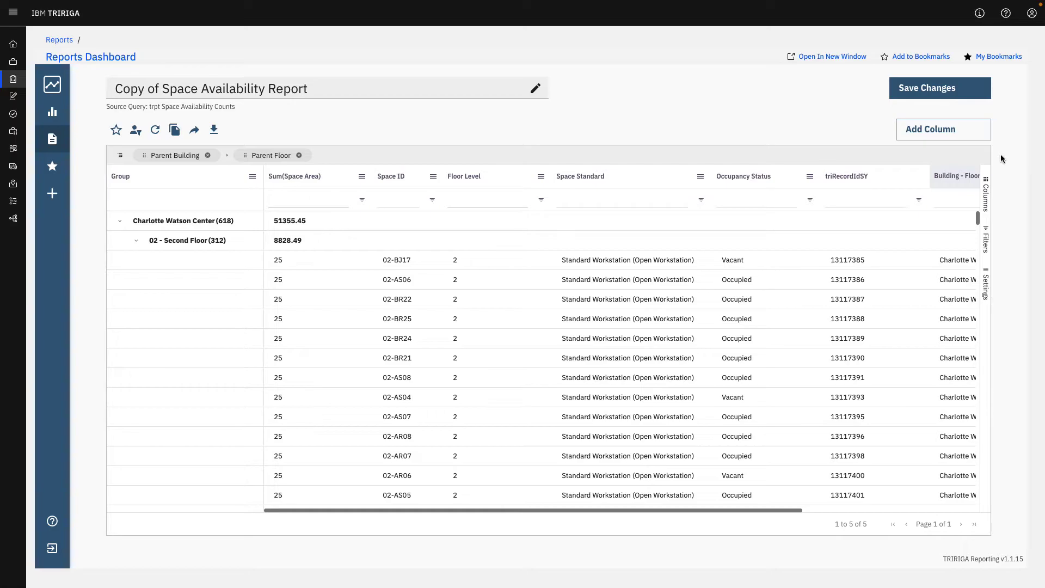
# Start a Text custom column and browse the Functions list before returning to Source Columns
pyautogui.click(939, 136)
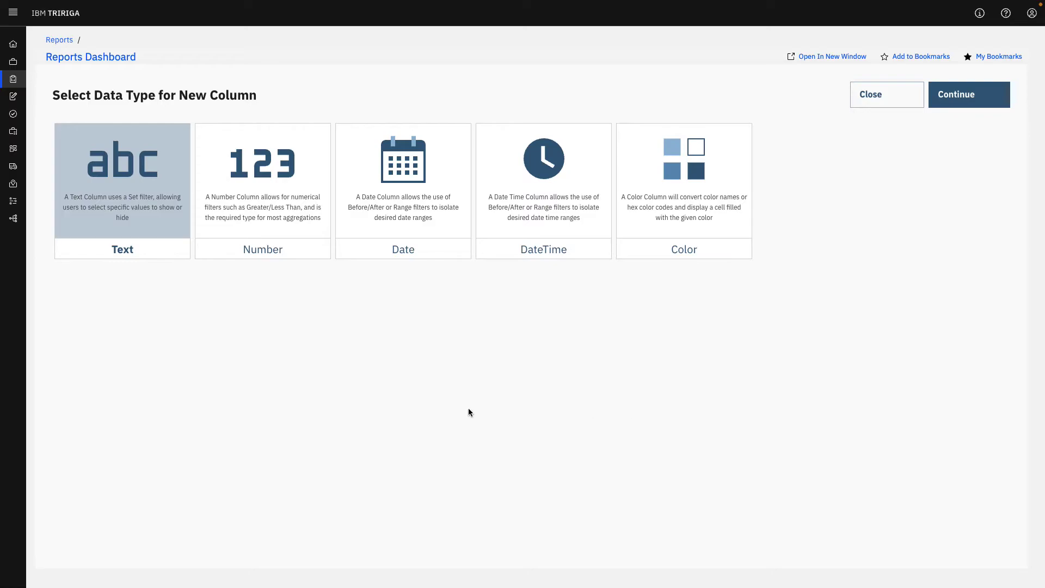
pyautogui.click(977, 95)
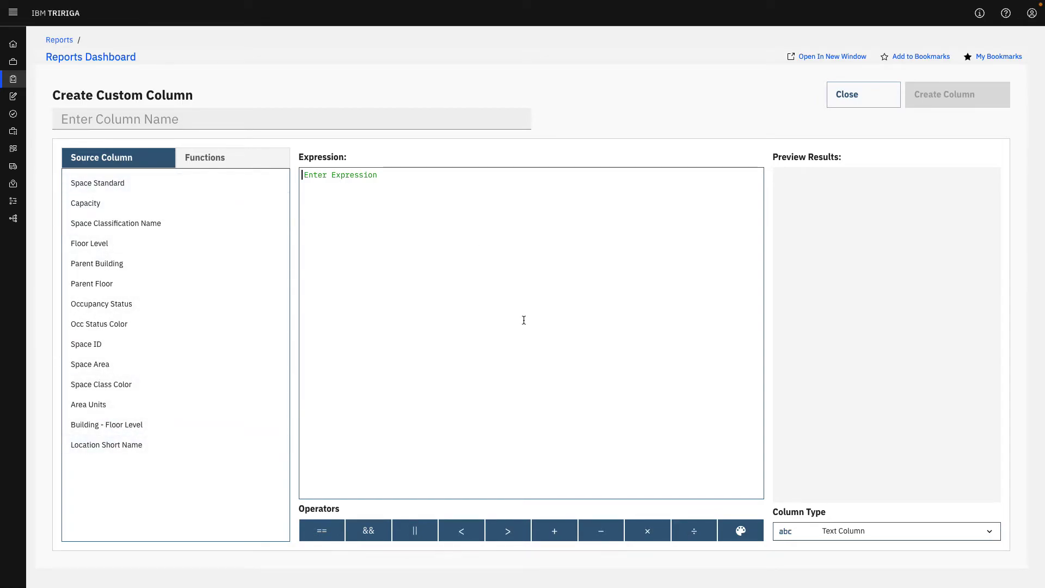
pyautogui.click(232, 162)
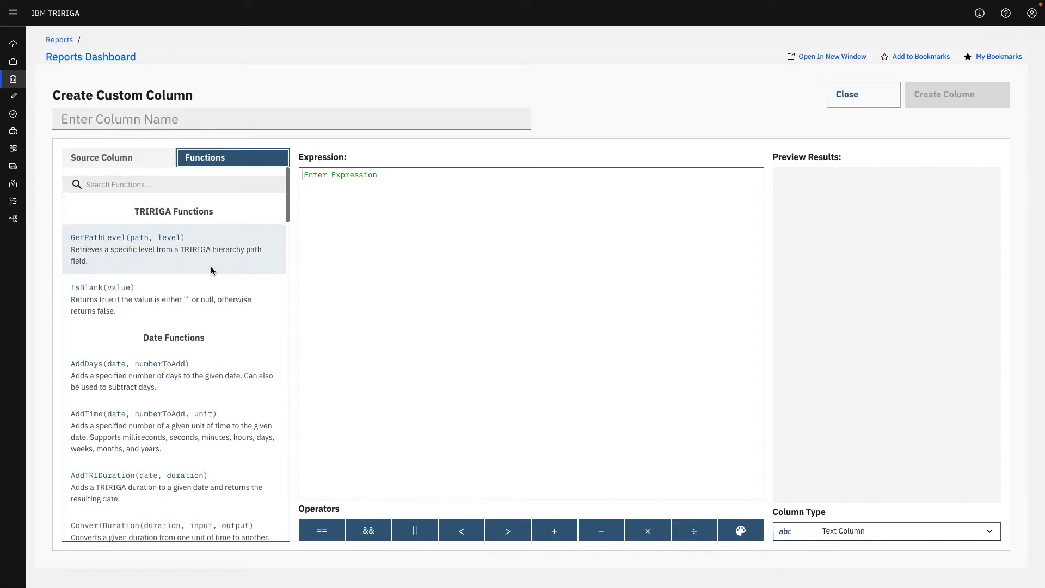
pyautogui.scroll(-2, 211, 271)
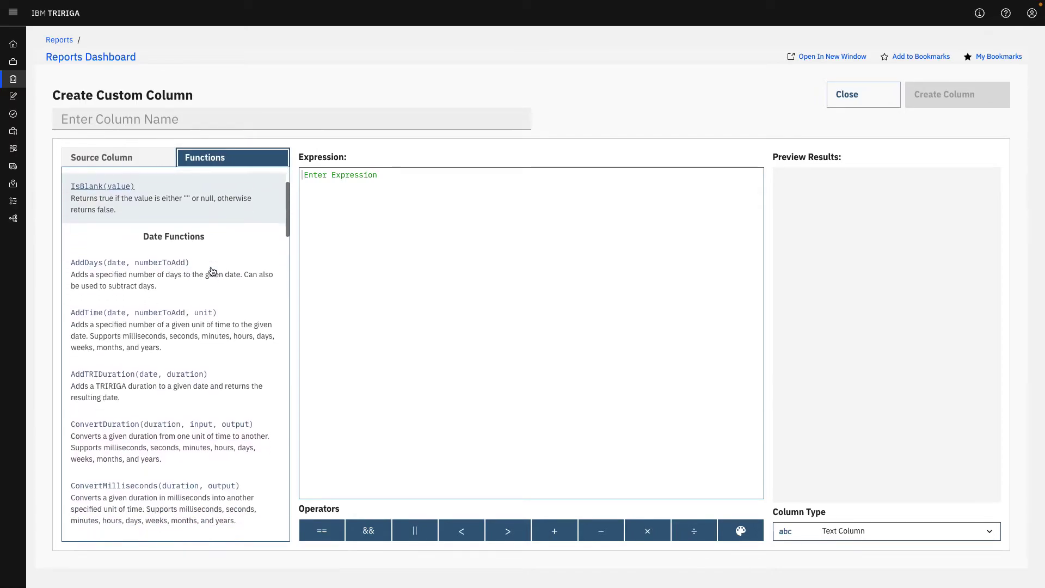
pyautogui.scroll(-1, 212, 270)
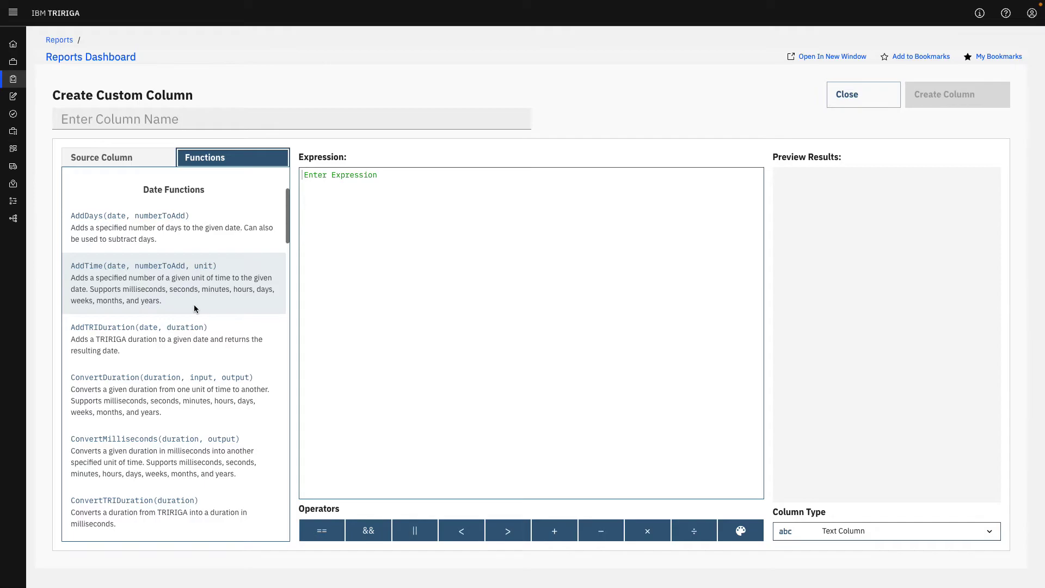
pyautogui.click(113, 157)
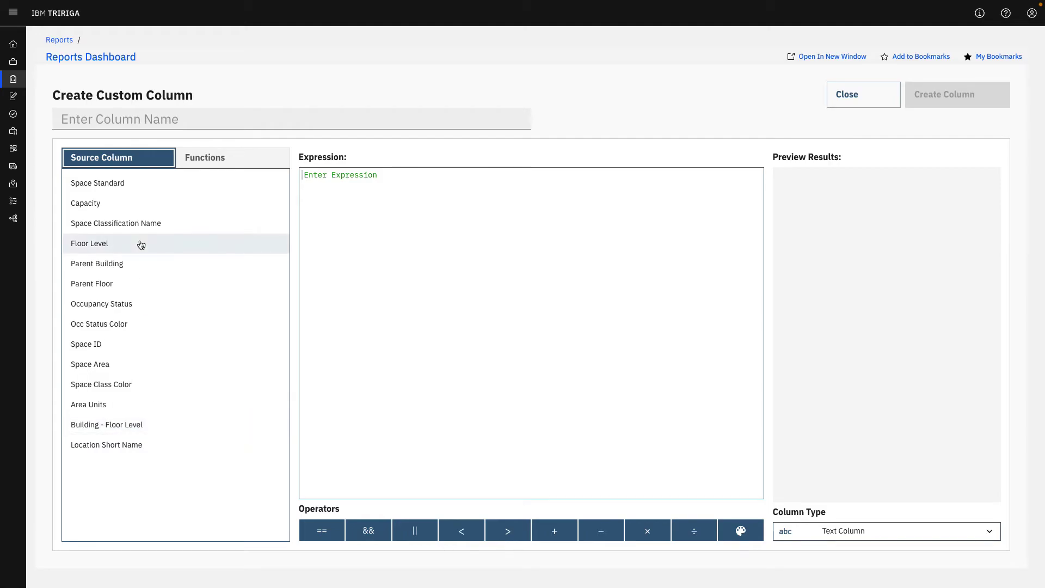
# Build the expression Parent Building + Parent Floor, then close the editor without saving
pyautogui.click(125, 264)
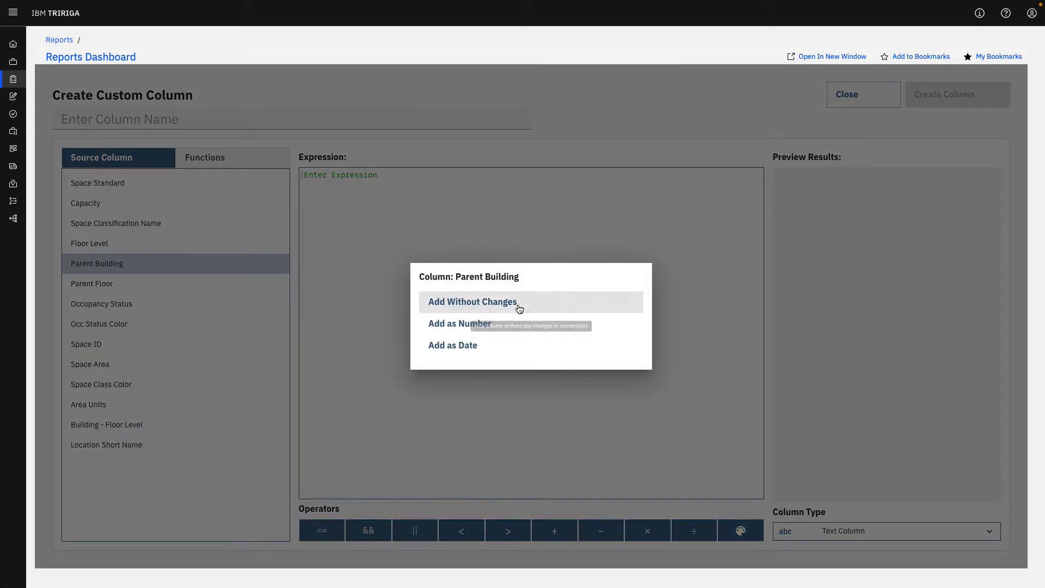
pyautogui.click(492, 303)
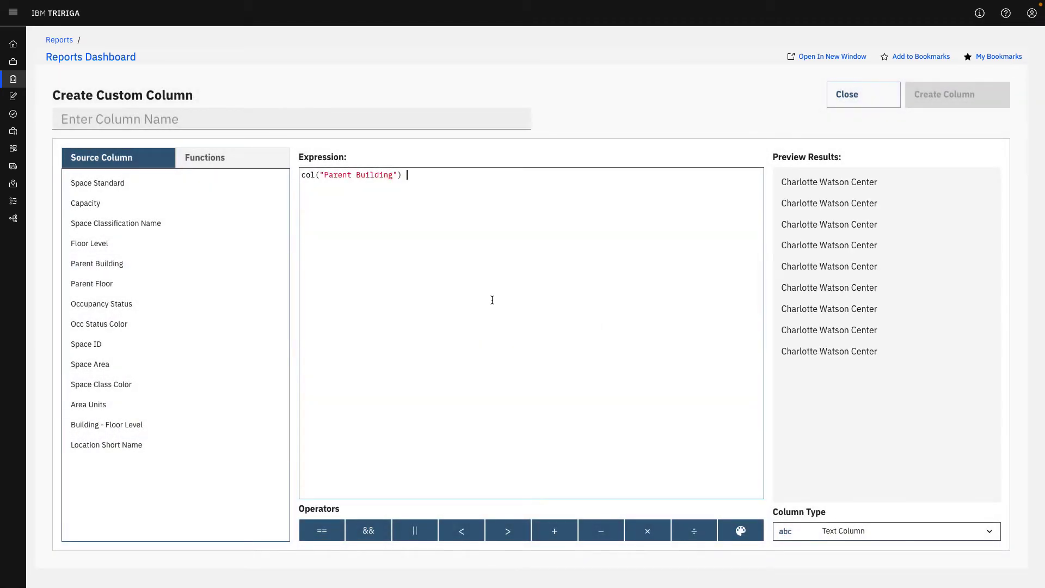
pyautogui.write('+')
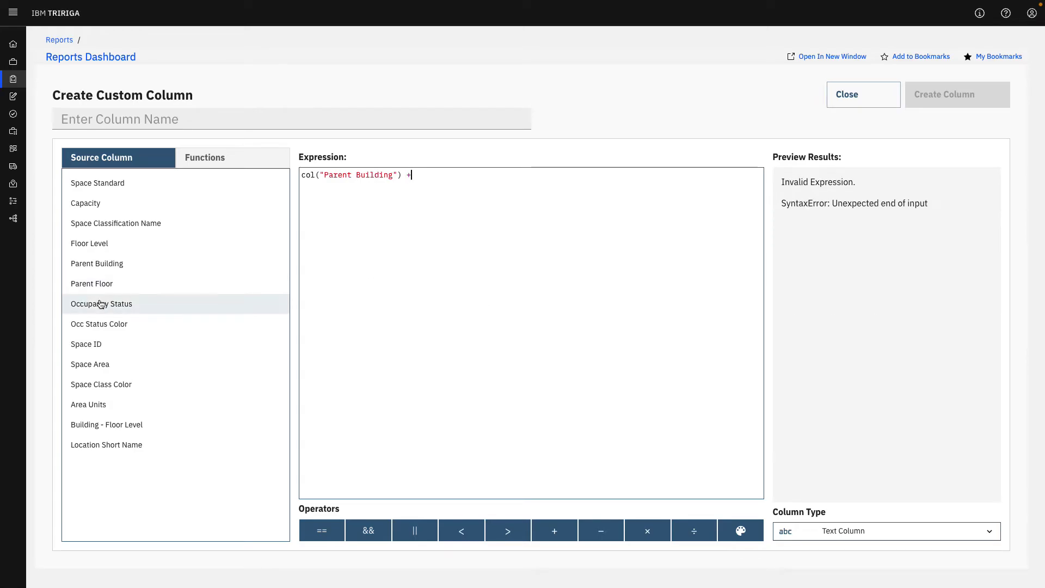
pyautogui.click(95, 291)
pyautogui.click(487, 300)
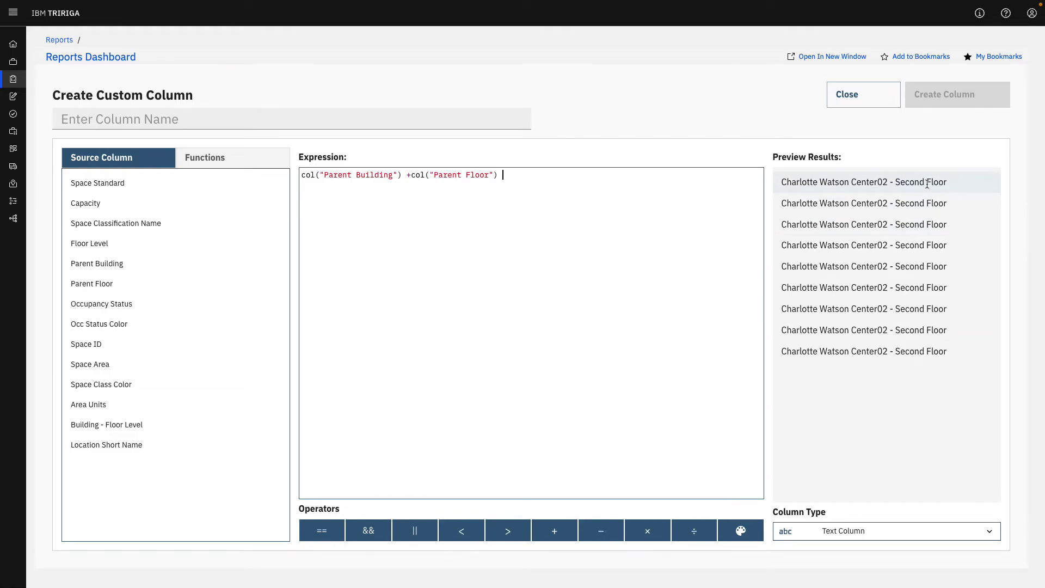
pyautogui.click(864, 94)
pyautogui.click(615, 52)
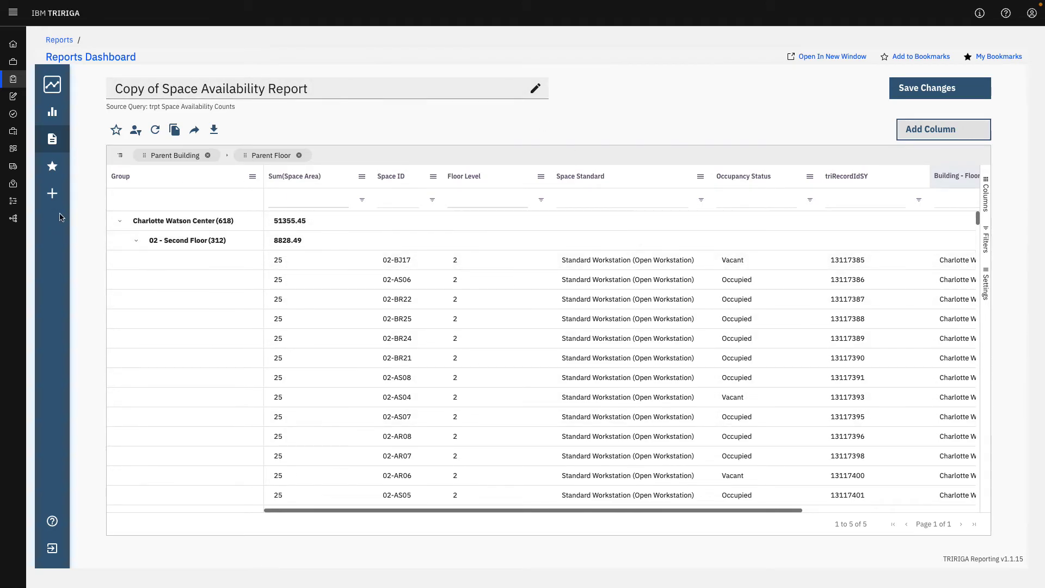
# Start a graph from Copy of Space Availability Report, skipping query filters
pyautogui.click(52, 193)
pyautogui.click(626, 65)
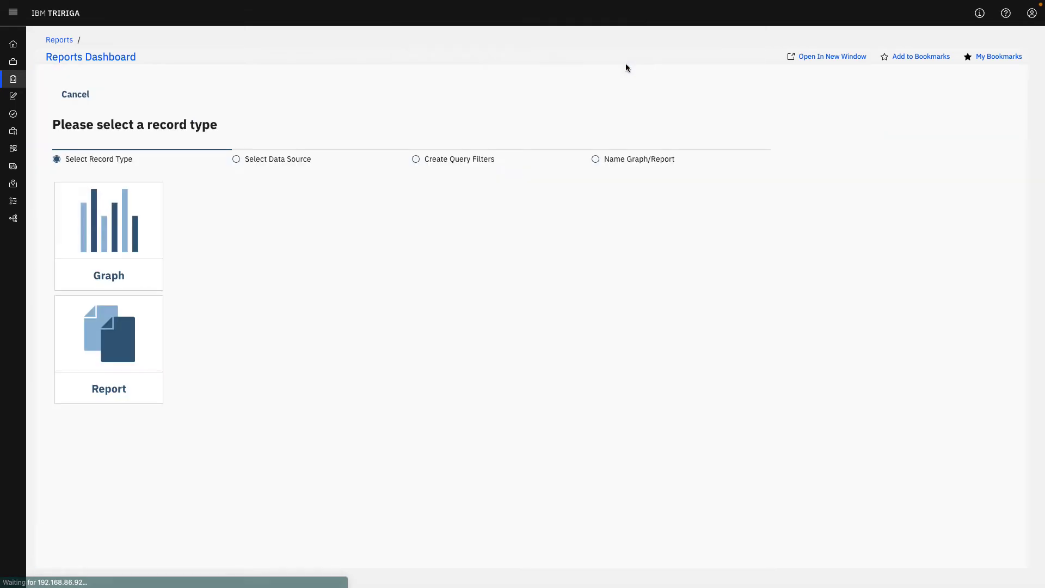
pyautogui.click(118, 236)
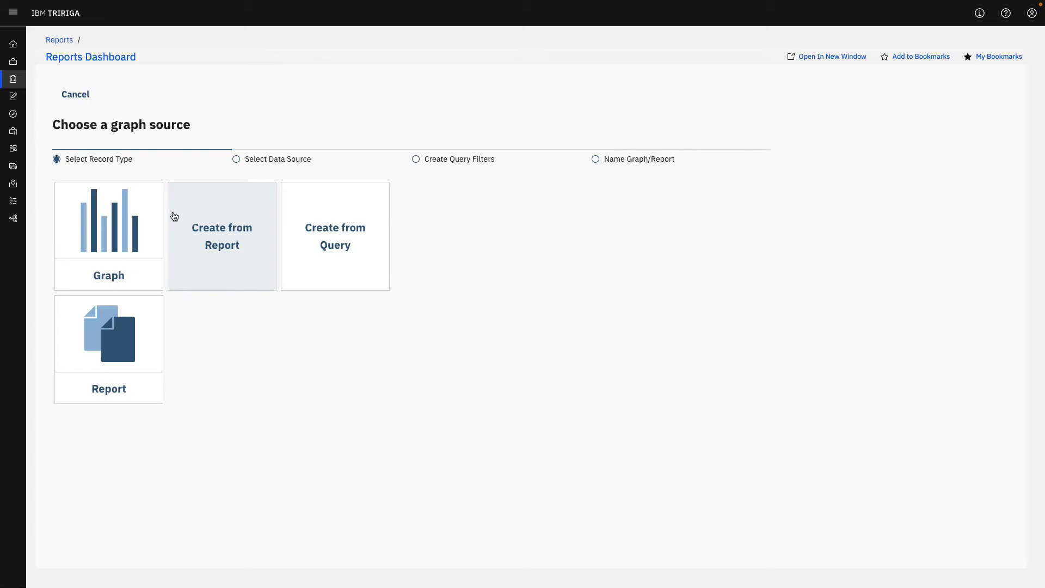
pyautogui.click(223, 229)
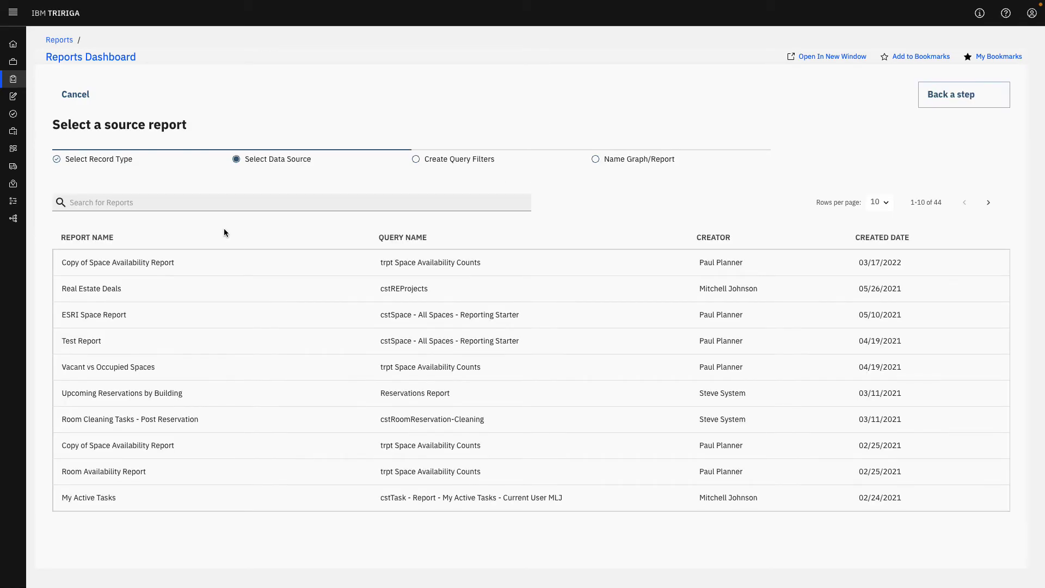
pyautogui.click(161, 267)
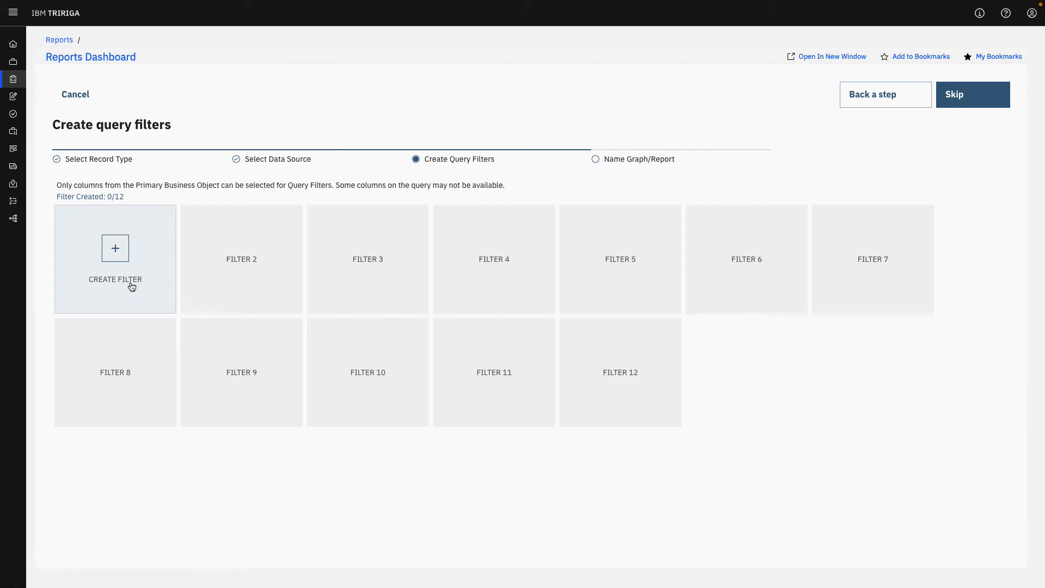
pyautogui.click(973, 97)
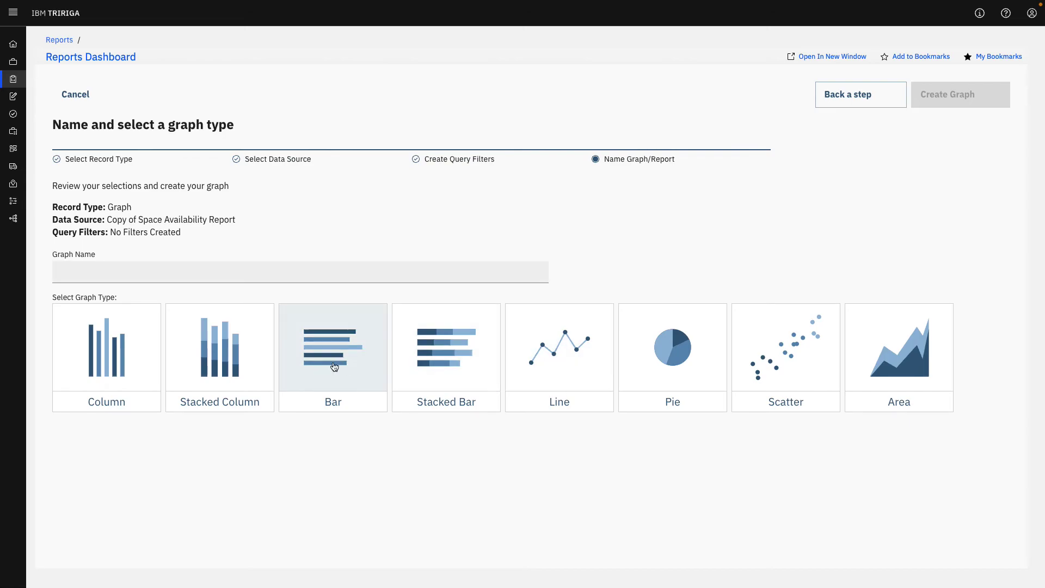
# Make it a stacked column graph named 'Test' and create it
pyautogui.click(218, 351)
pyautogui.click(188, 280)
pyautogui.write('Test')
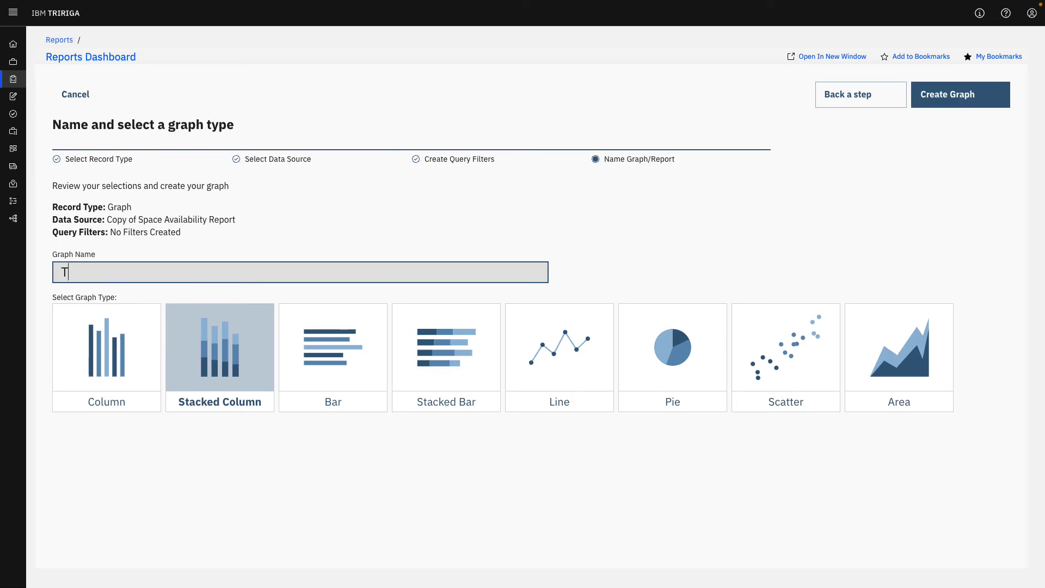
pyautogui.click(937, 104)
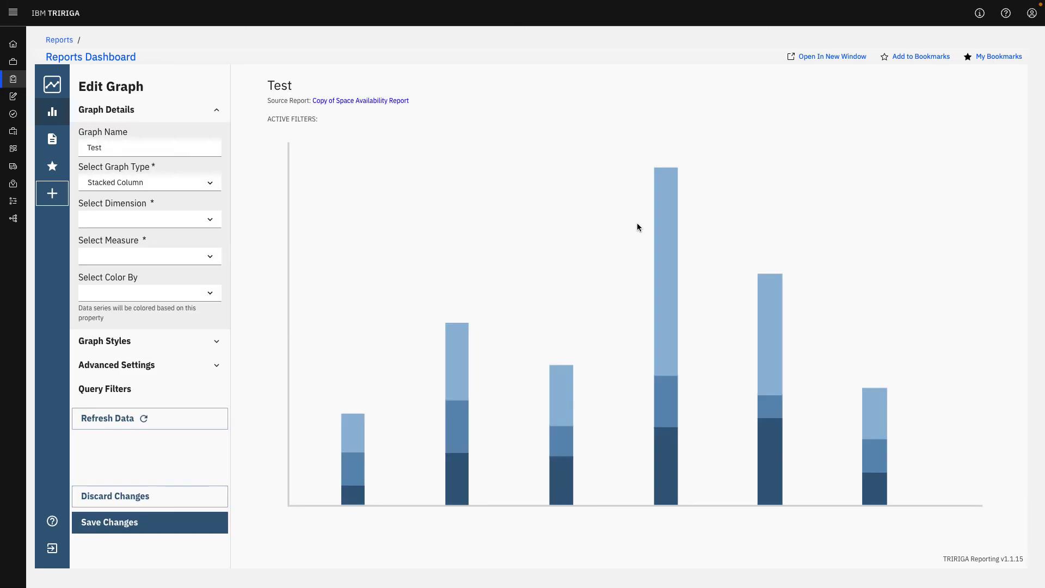
# Set dimension to Parent Building, measure to Capacity, and colour by Space Class Color
pyautogui.click(181, 222)
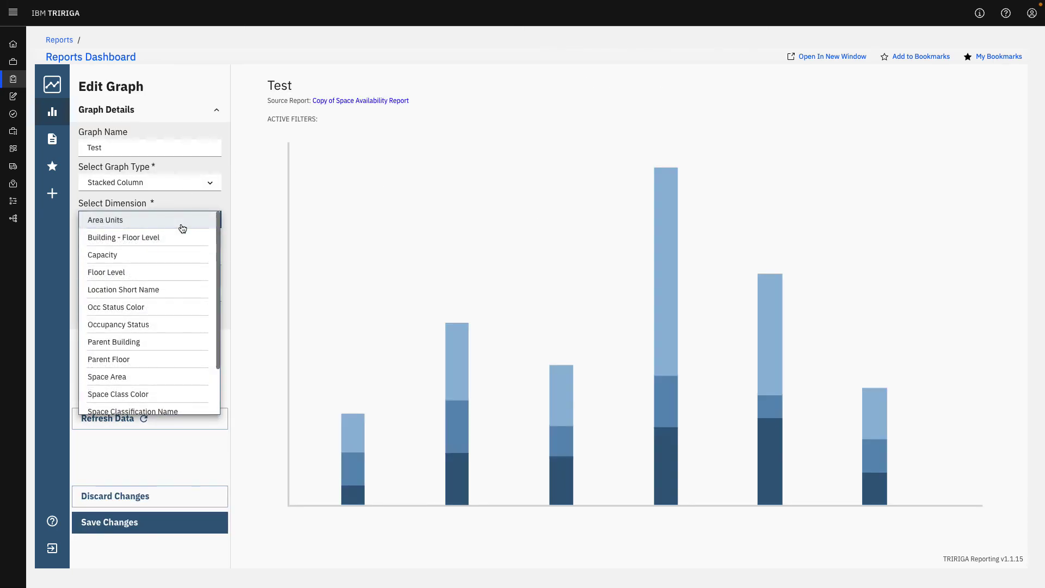
pyautogui.click(149, 344)
pyautogui.click(140, 264)
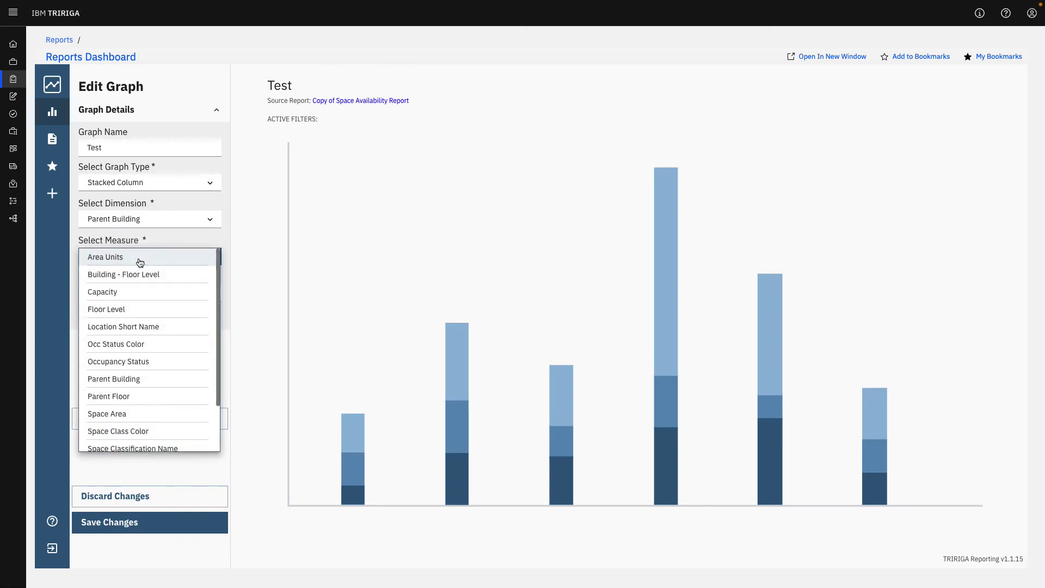
pyautogui.click(112, 293)
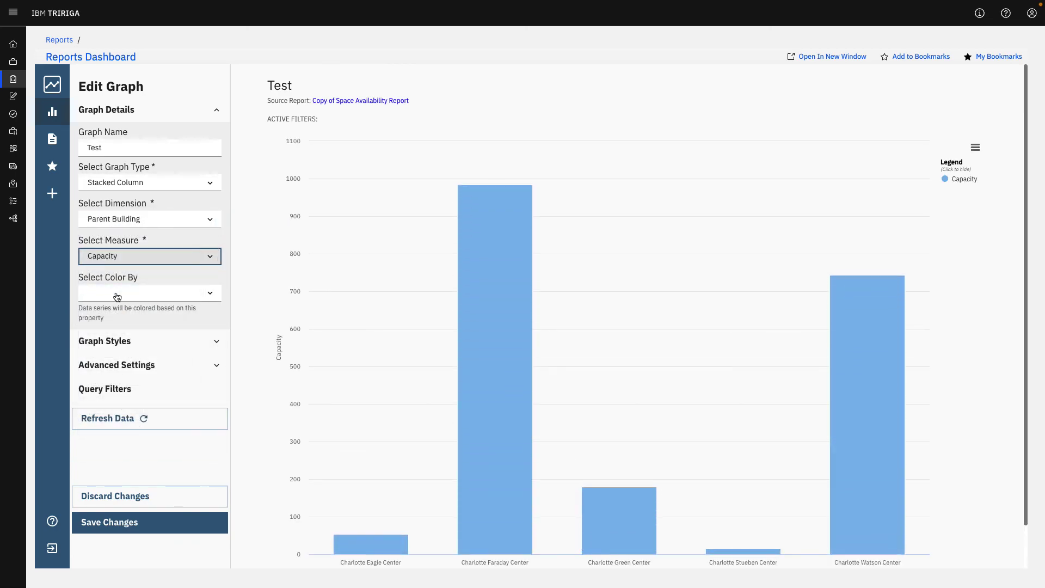
pyautogui.click(136, 294)
pyautogui.scroll(-3, 135, 430)
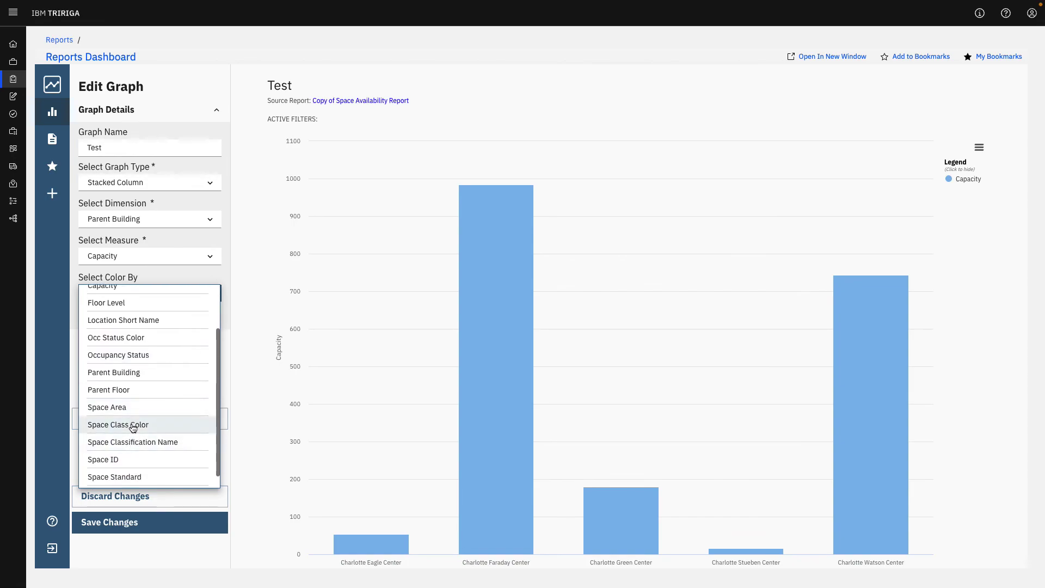
pyautogui.click(132, 426)
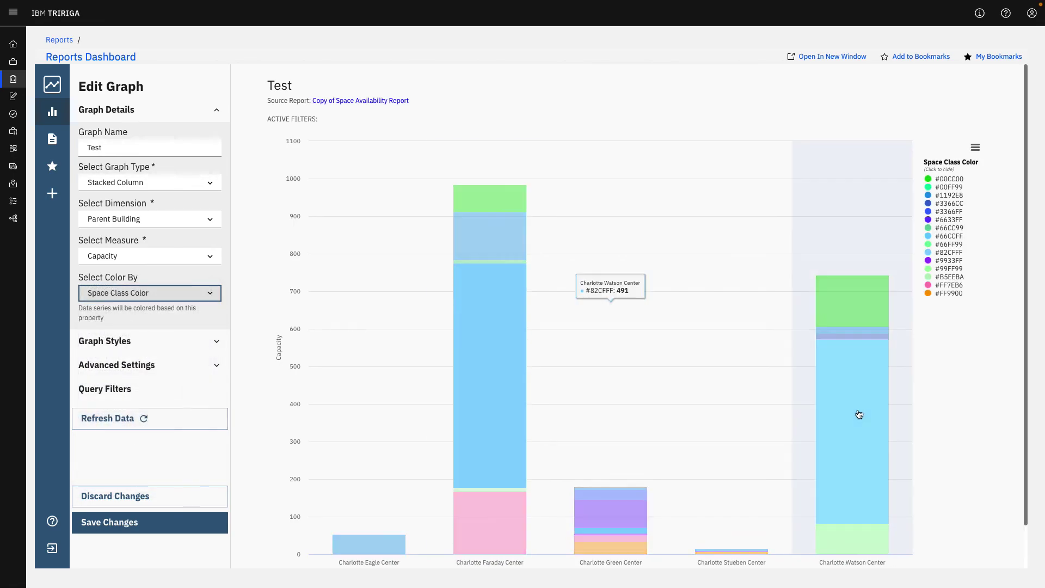